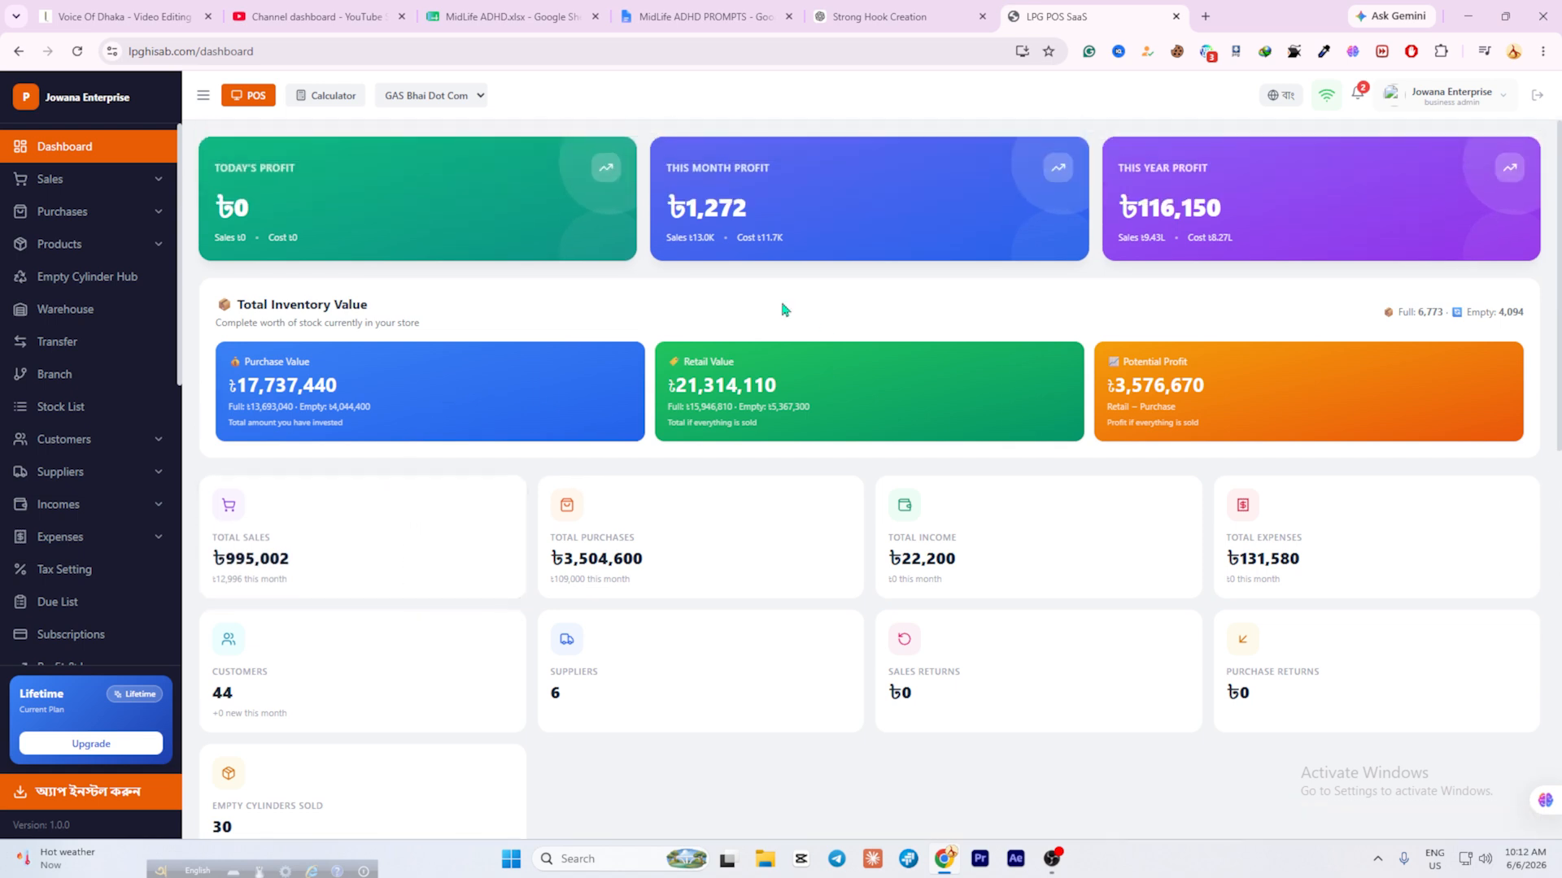
Inspect the dashboard's full web address and scroll through the dashboard.
{"action": "left_click", "coordinate": [151, 50]}
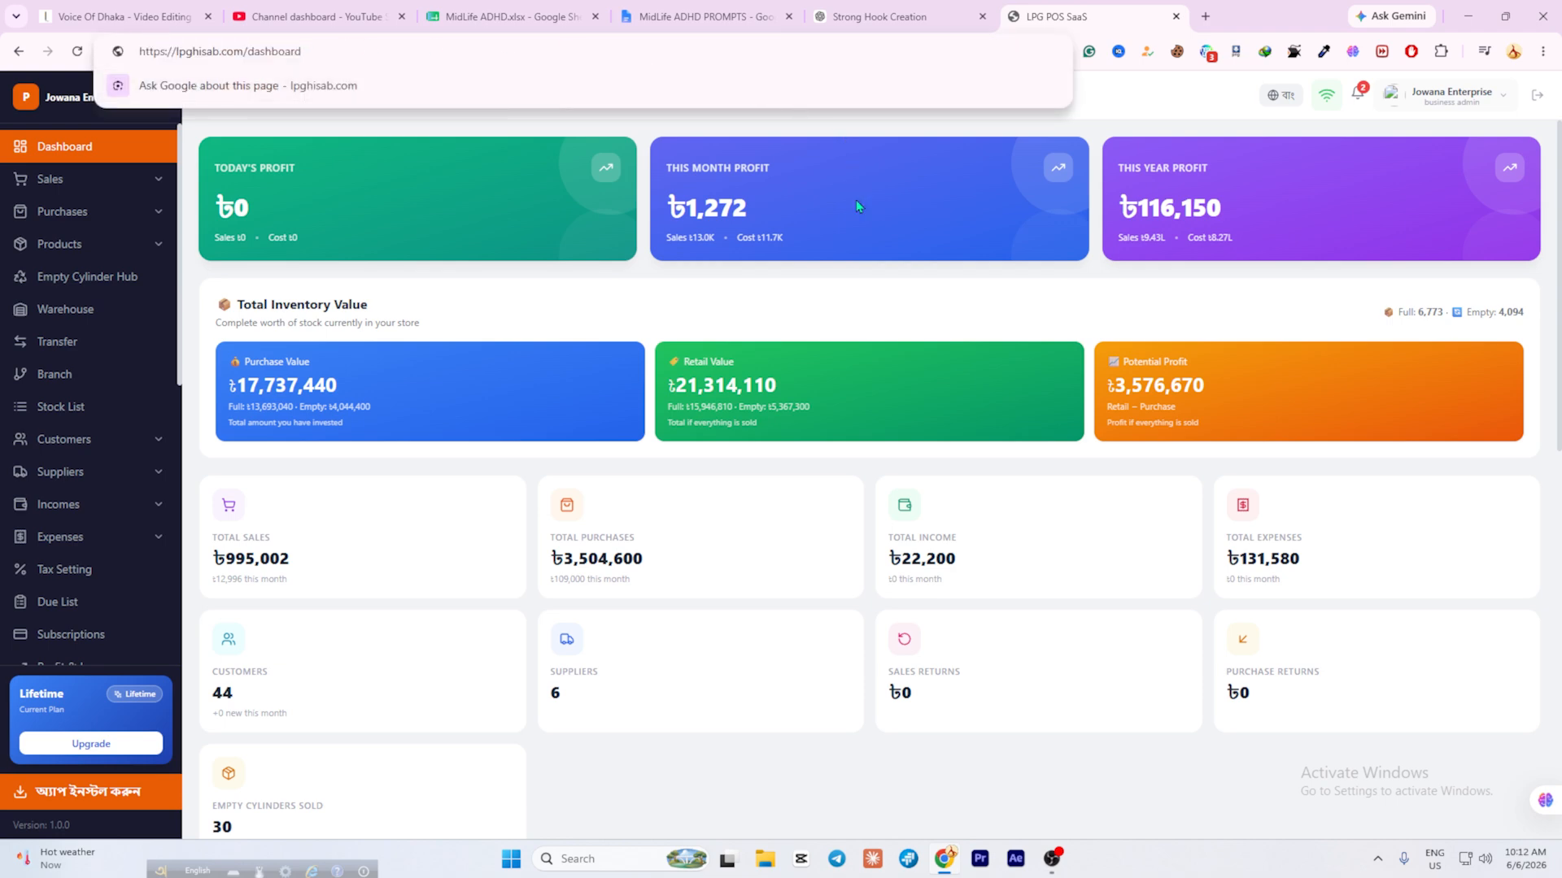
{"action": "left_click", "coordinate": [772, 309]}
{"action": "scroll", "coordinate": [545, 312], "scroll_direction": "down", "scroll_amount": 4}
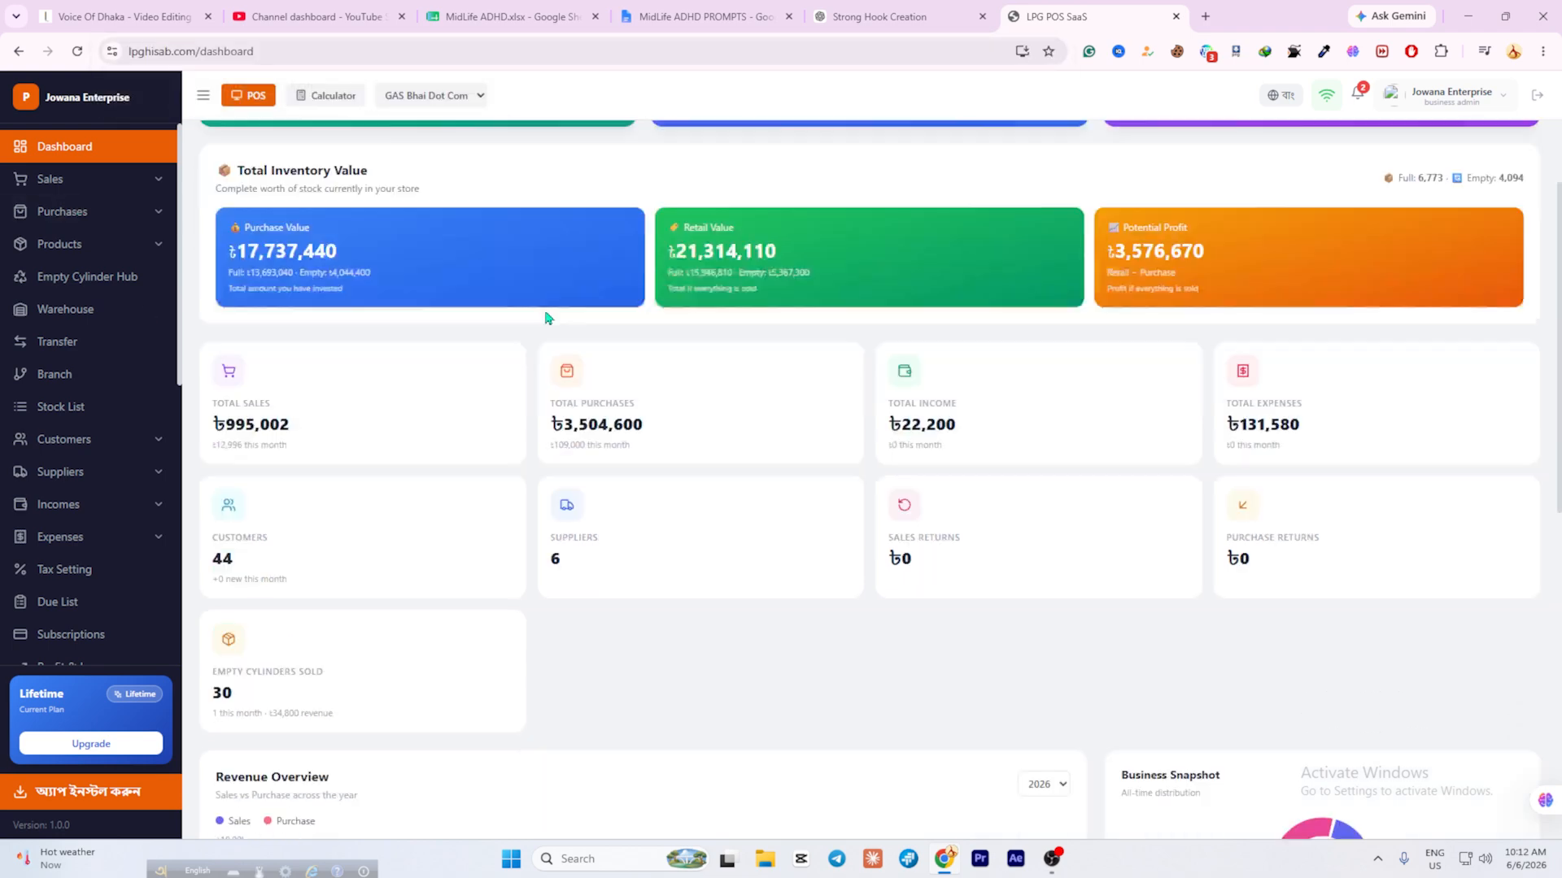
{"action": "scroll", "coordinate": [680, 300], "scroll_direction": "up", "scroll_amount": 4}
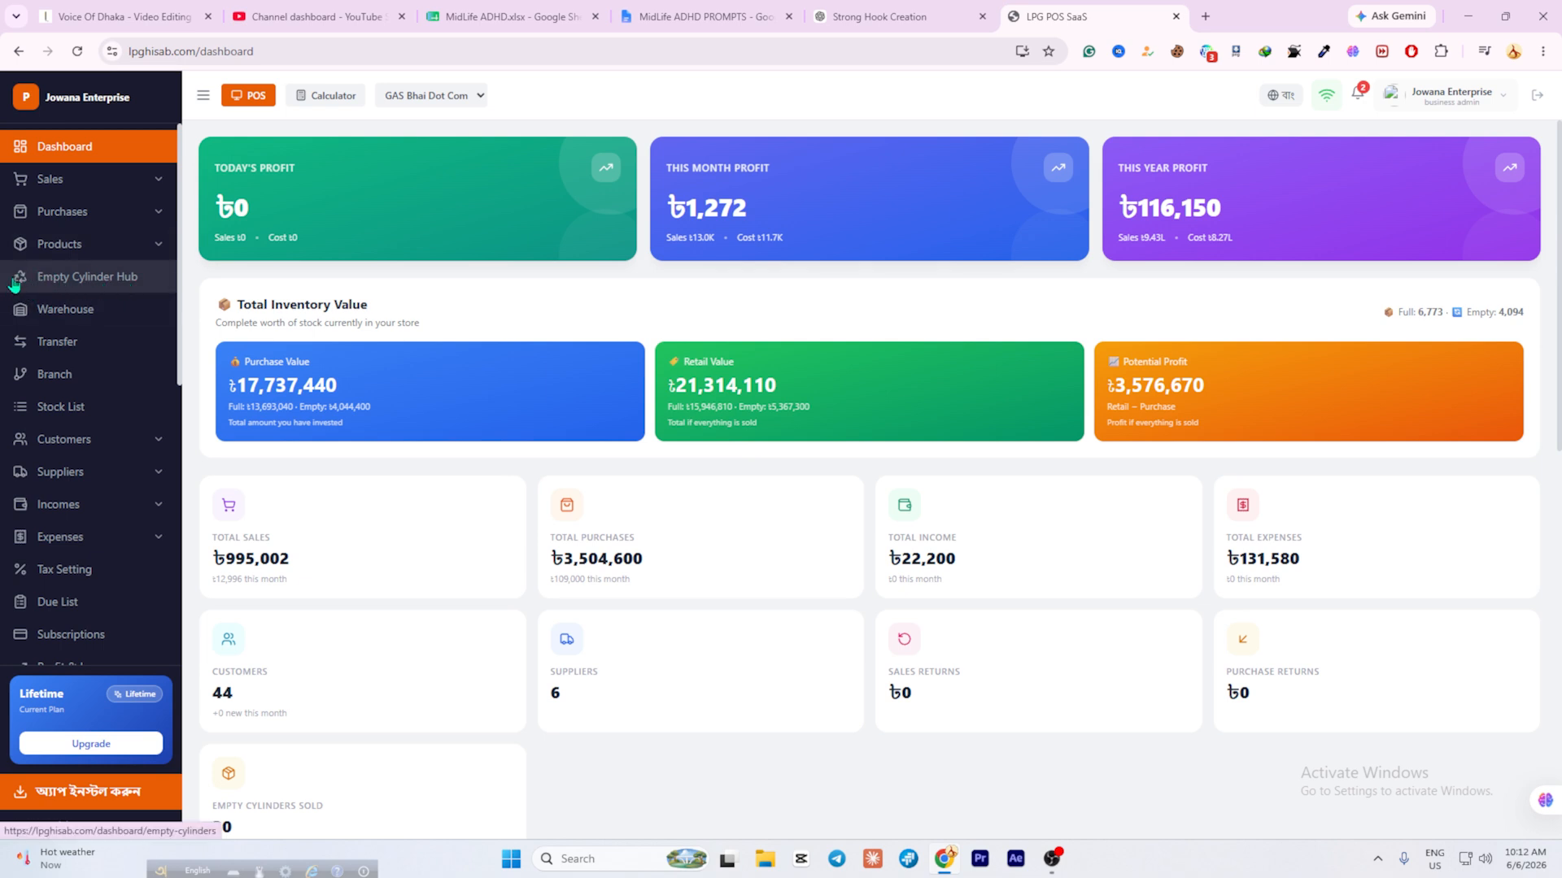
Open the Empty Cylinder Hub and review its 4094 total empty stock figure.
{"action": "left_click", "coordinate": [76, 278]}
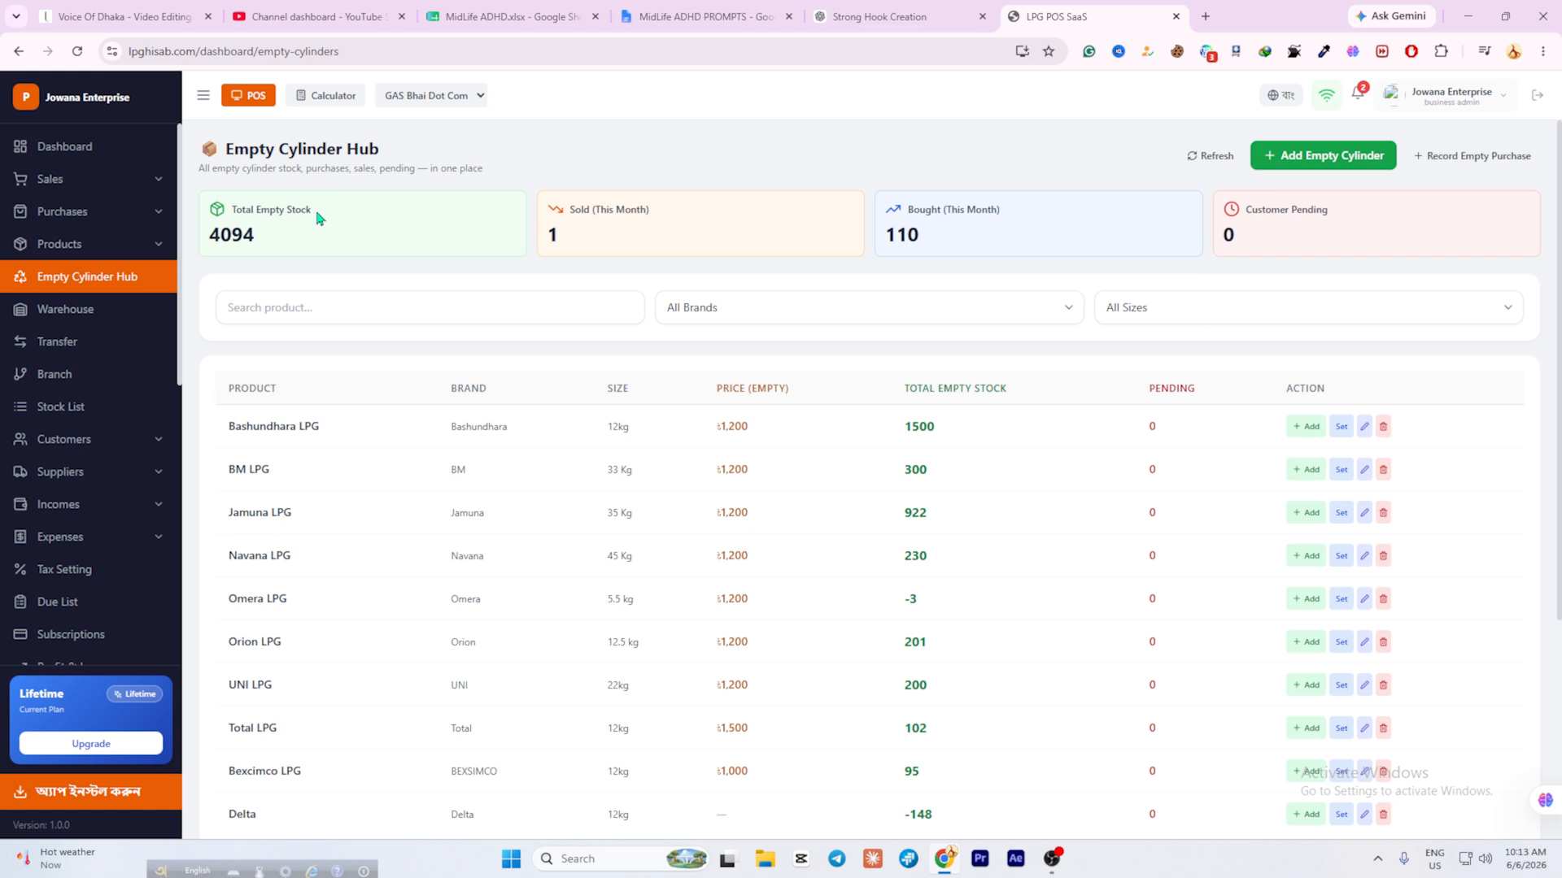
{"action": "double_click", "coordinate": [234, 235]}
{"action": "left_click", "coordinate": [650, 228]}
{"action": "scroll", "coordinate": [658, 529], "scroll_direction": "down", "scroll_amount": 4}
{"action": "scroll", "coordinate": [660, 517], "scroll_direction": "up", "scroll_amount": 4}
{"action": "scroll", "coordinate": [788, 512], "scroll_direction": "down", "scroll_amount": 4}
{"action": "scroll", "coordinate": [787, 512], "scroll_direction": "up", "scroll_amount": 4}
{"action": "left_click", "coordinate": [856, 319]}
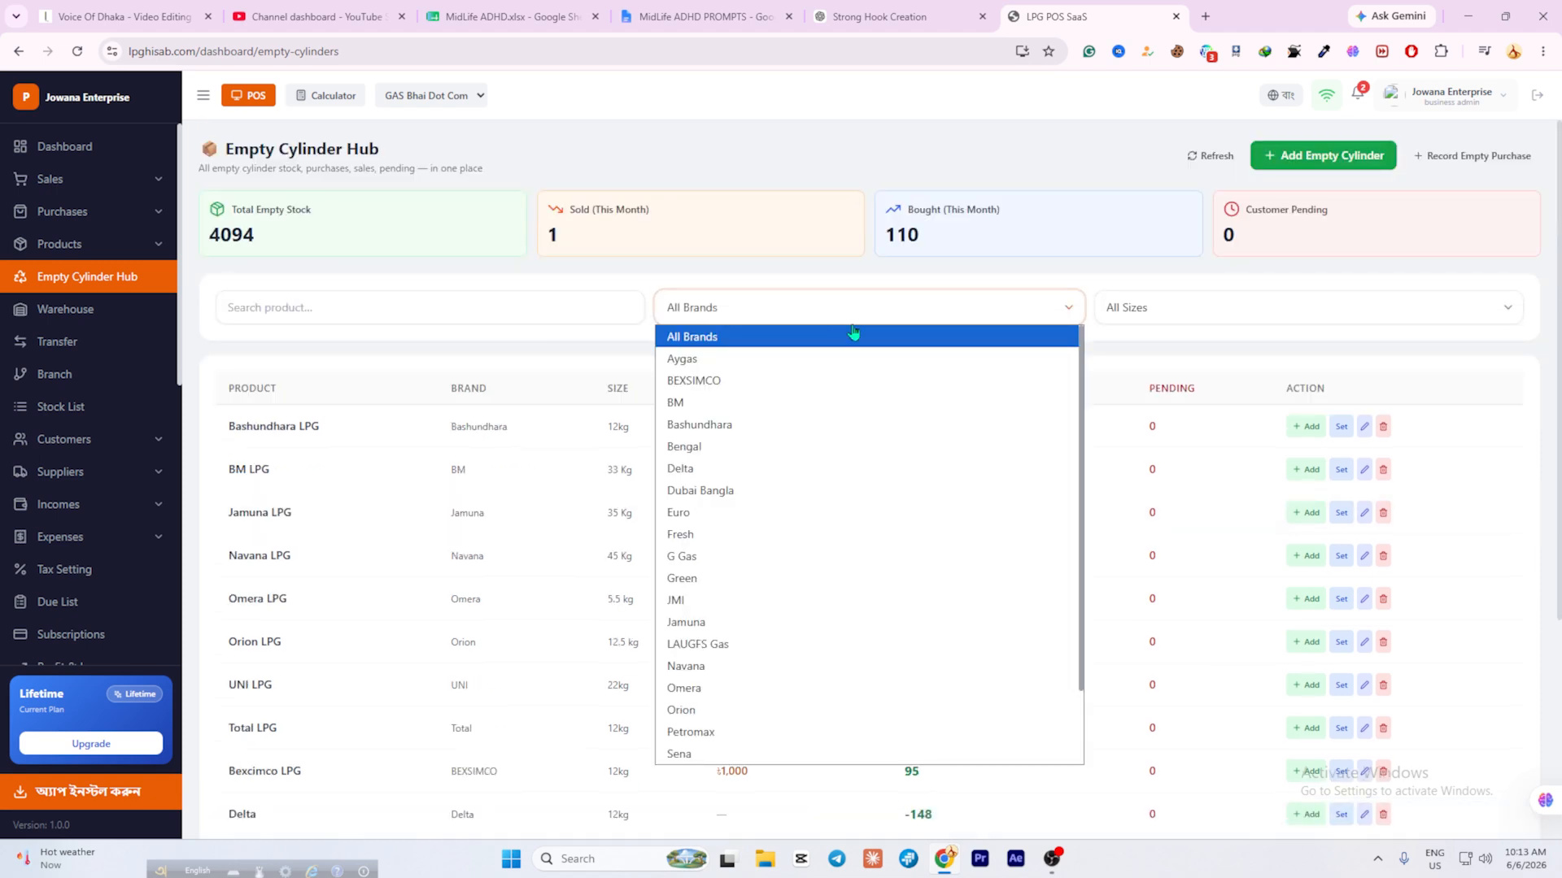
{"action": "left_click", "coordinate": [587, 342]}
{"action": "scroll", "coordinate": [910, 502], "scroll_direction": "down", "scroll_amount": 4}
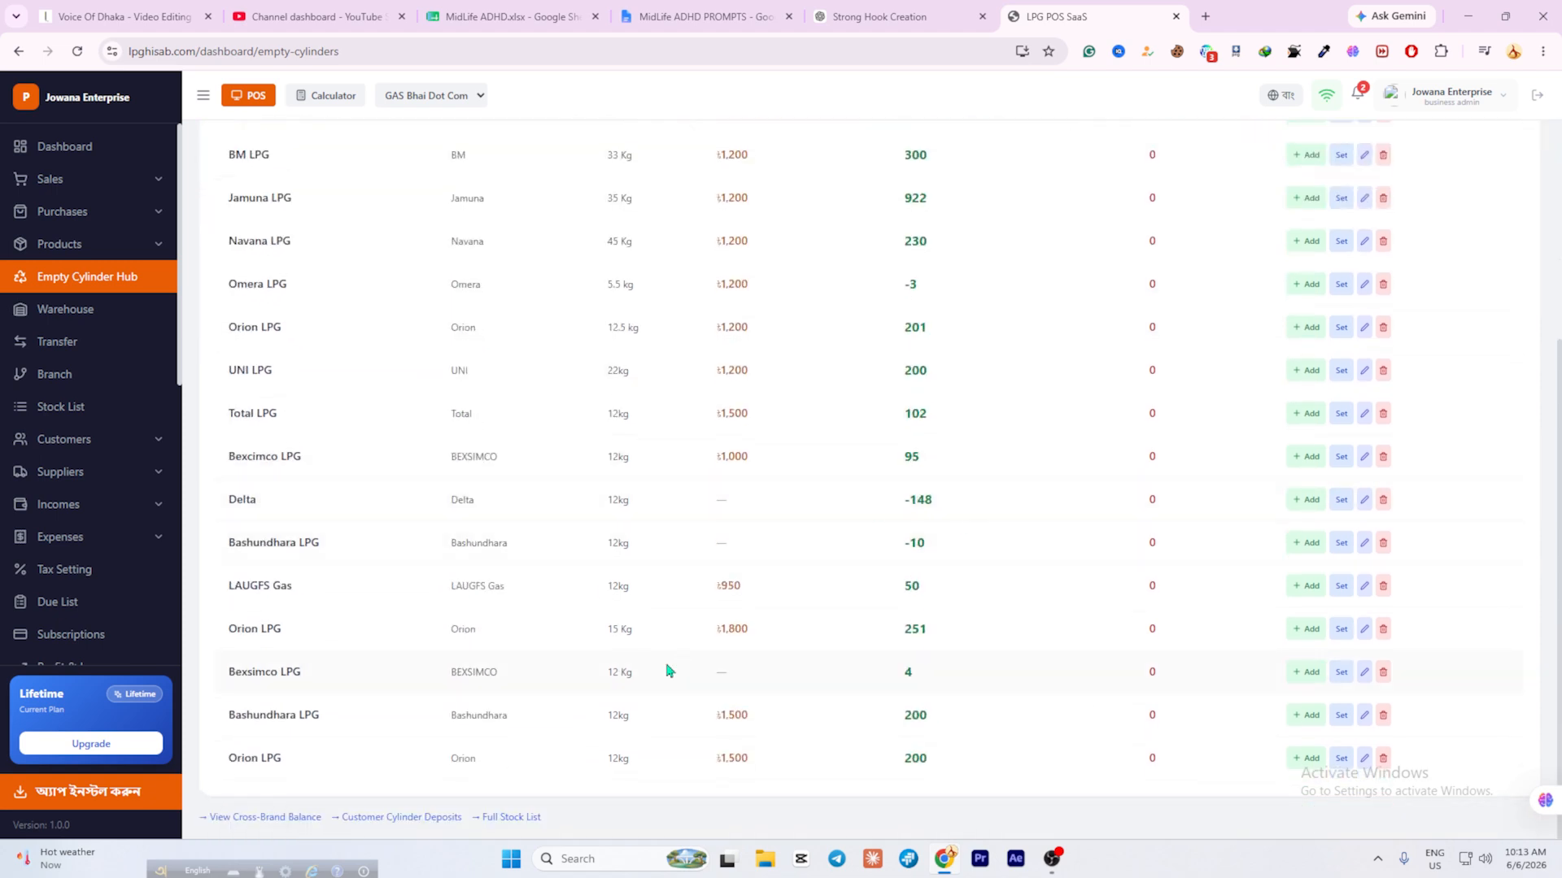
{"action": "scroll", "coordinate": [302, 489], "scroll_direction": "up", "scroll_amount": 4}
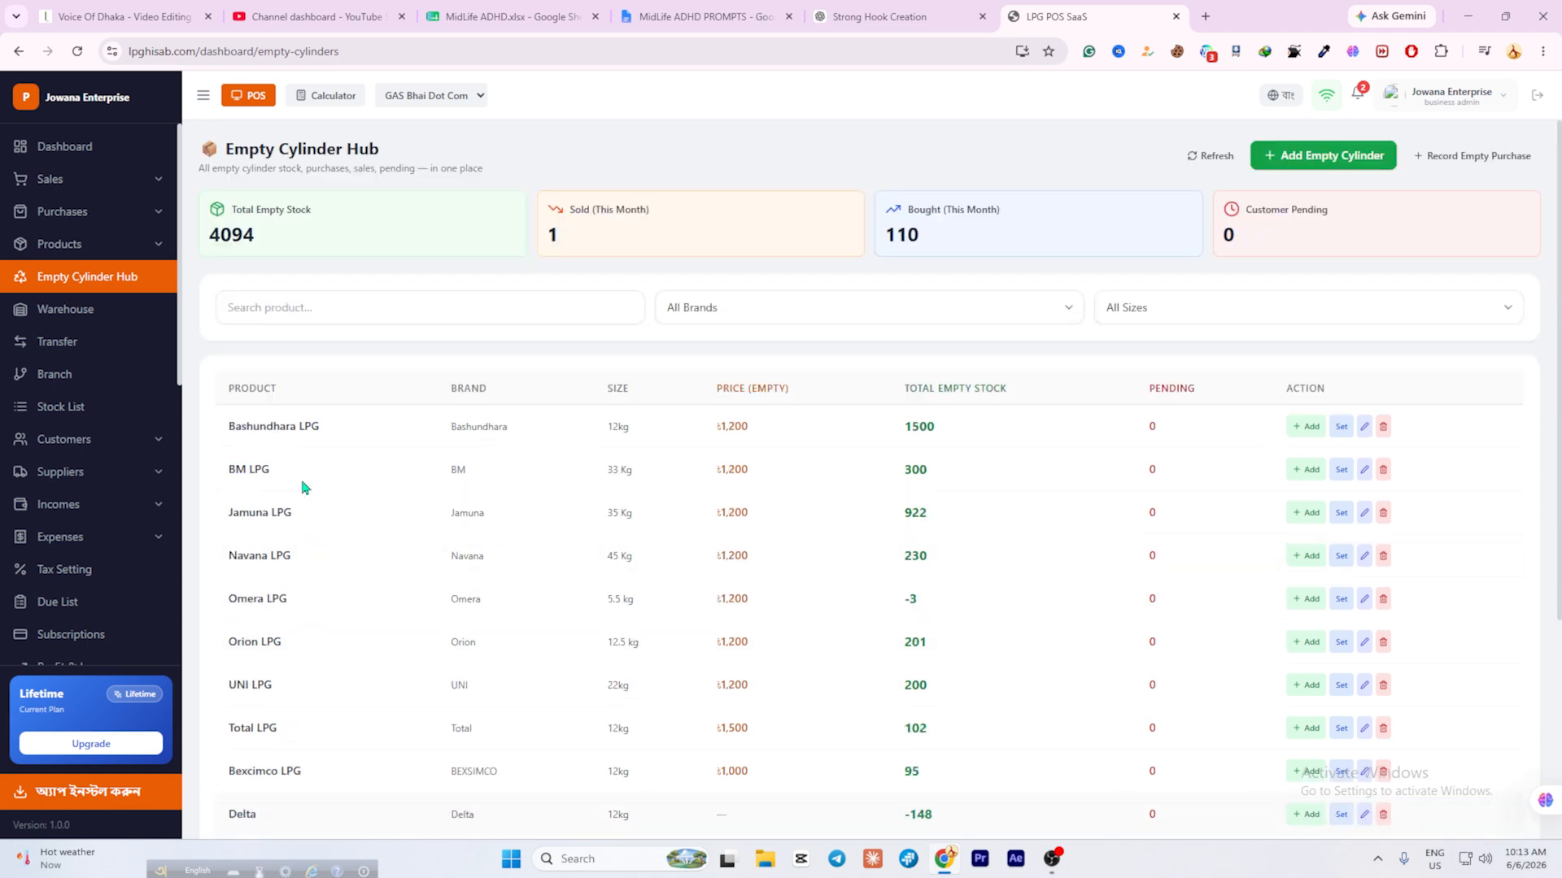
{"action": "left_click", "coordinate": [834, 308]}
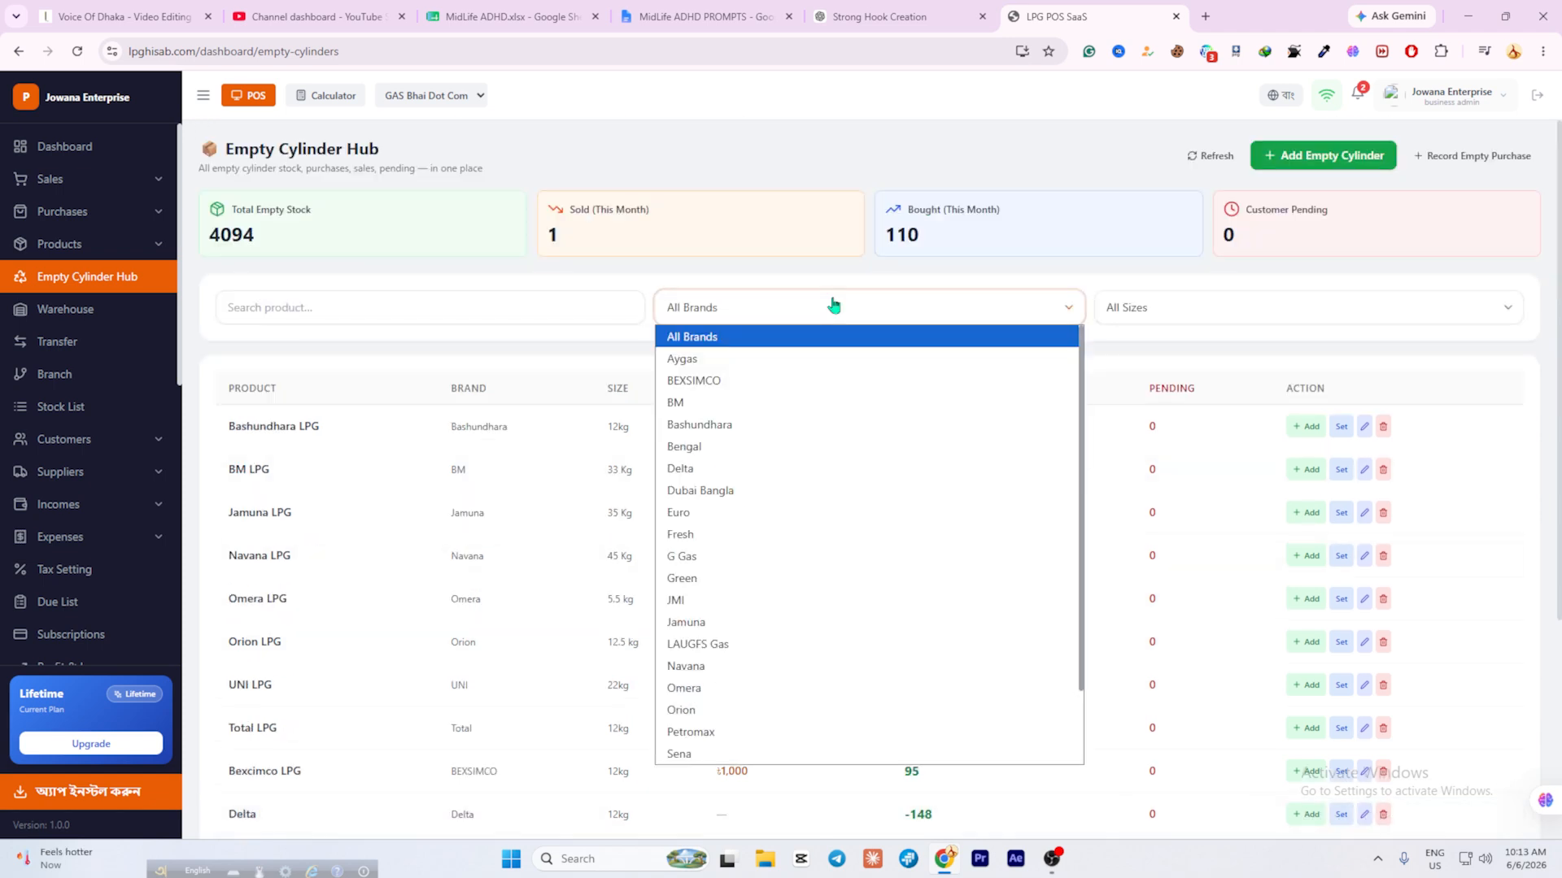
{"action": "left_click", "coordinate": [763, 359]}
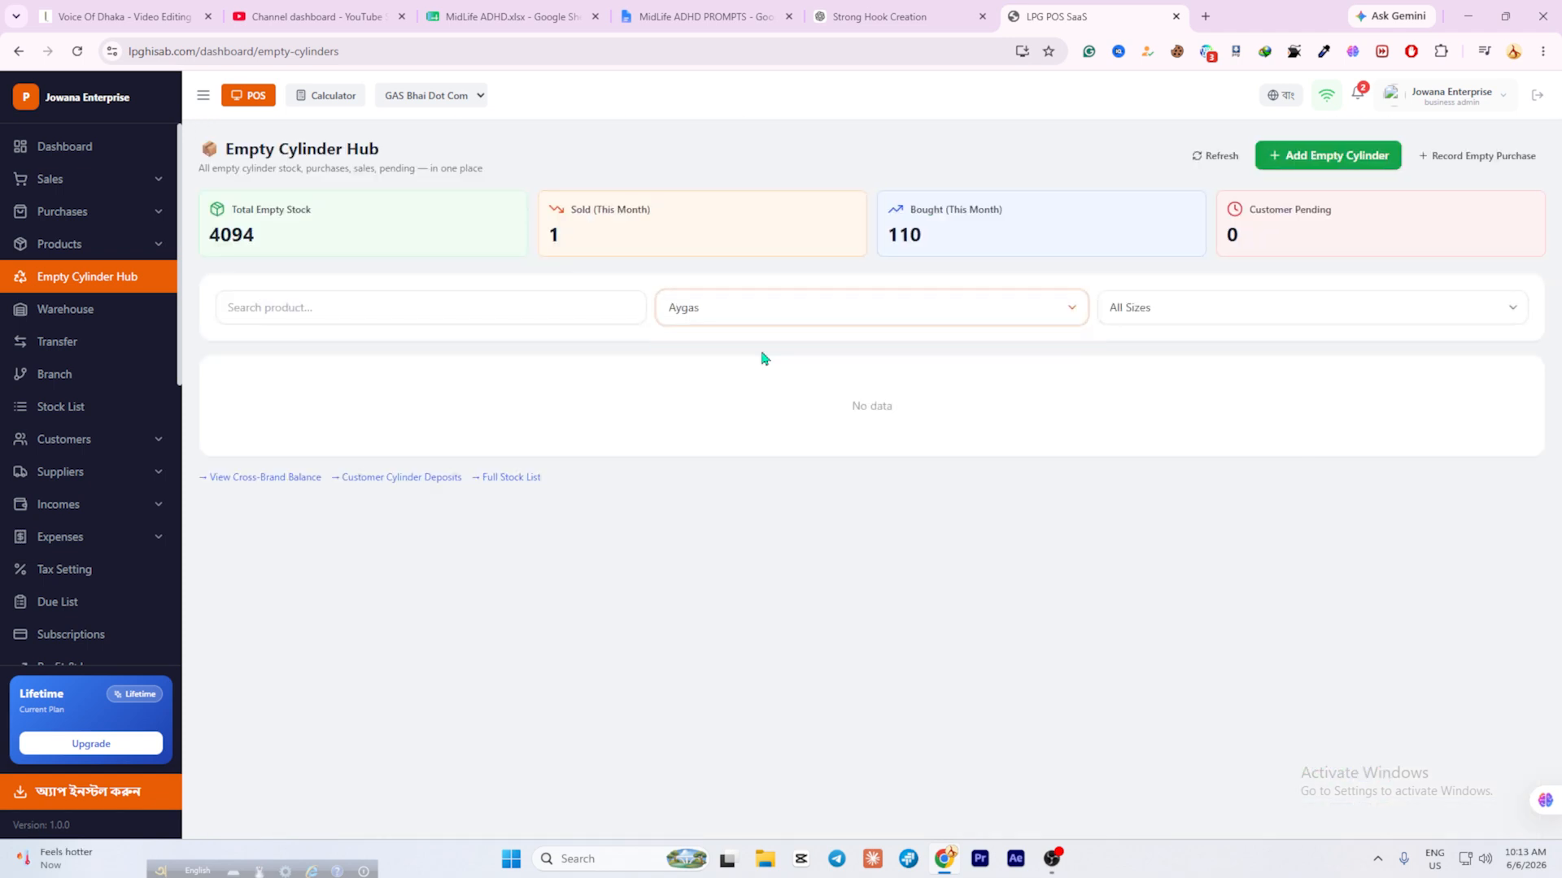
{"action": "left_click", "coordinate": [860, 321]}
{"action": "left_click", "coordinate": [758, 424]}
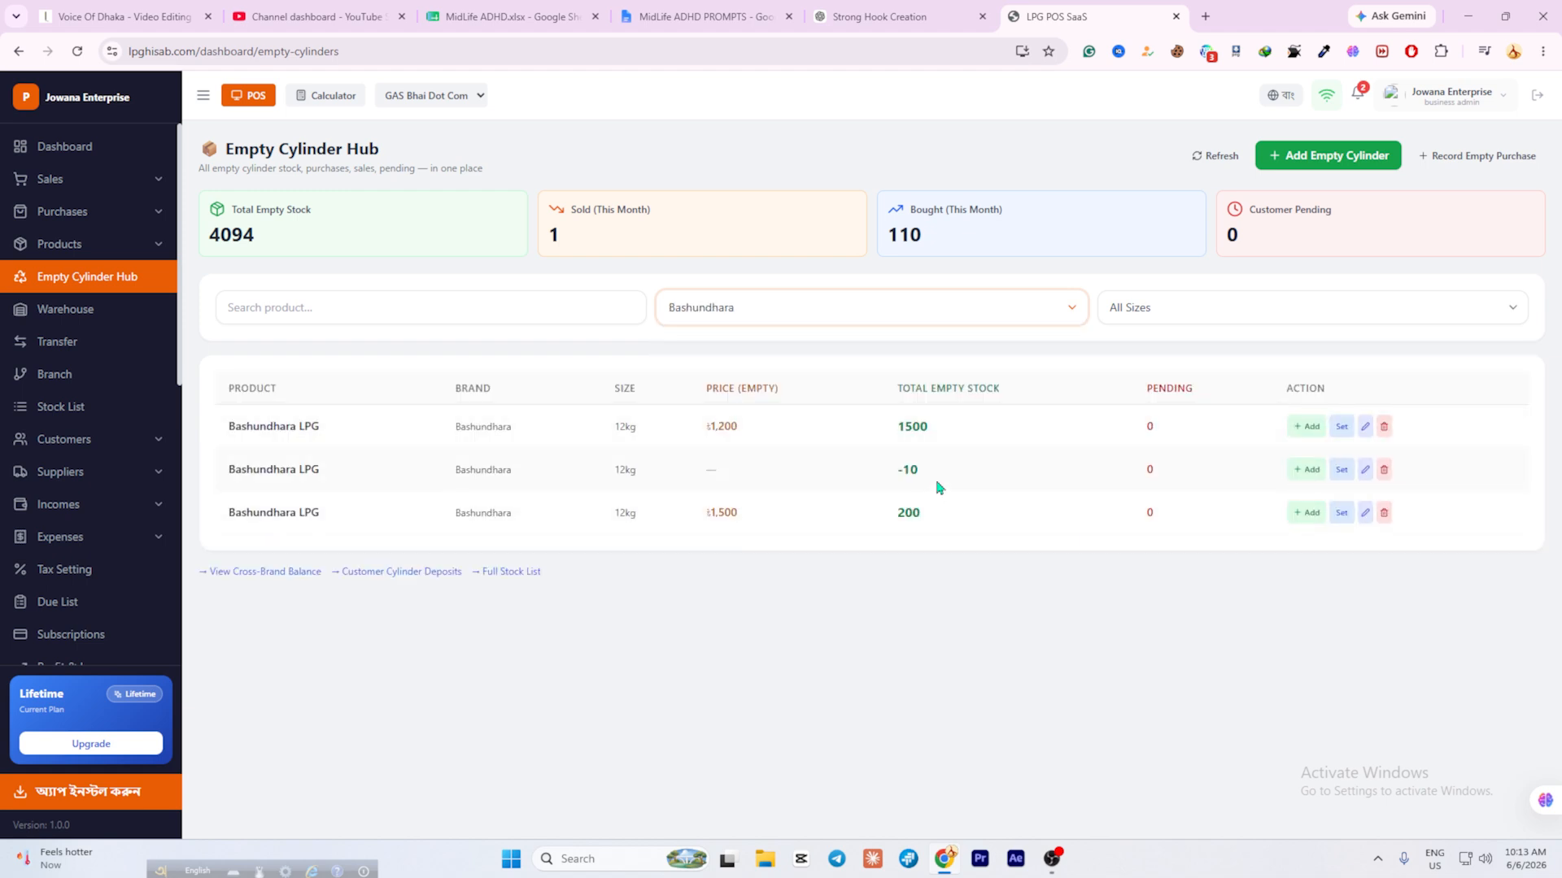
{"action": "triple_click", "coordinate": [290, 426]}
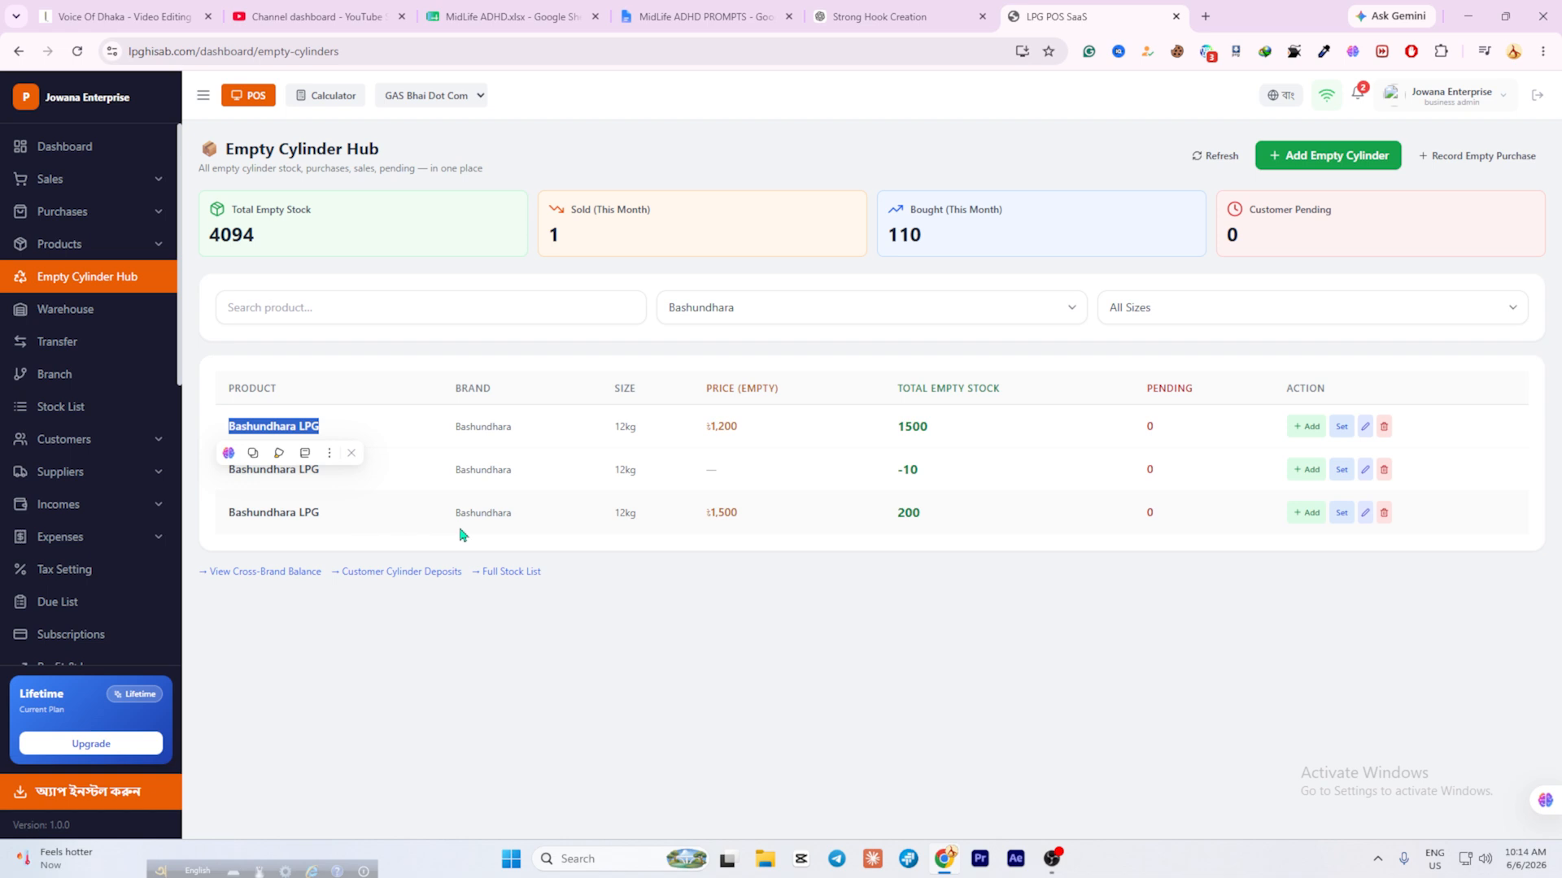
{"action": "left_click_drag", "start_coordinate": [765, 518], "coordinate": [704, 512]}
{"action": "left_click", "coordinate": [576, 568]}
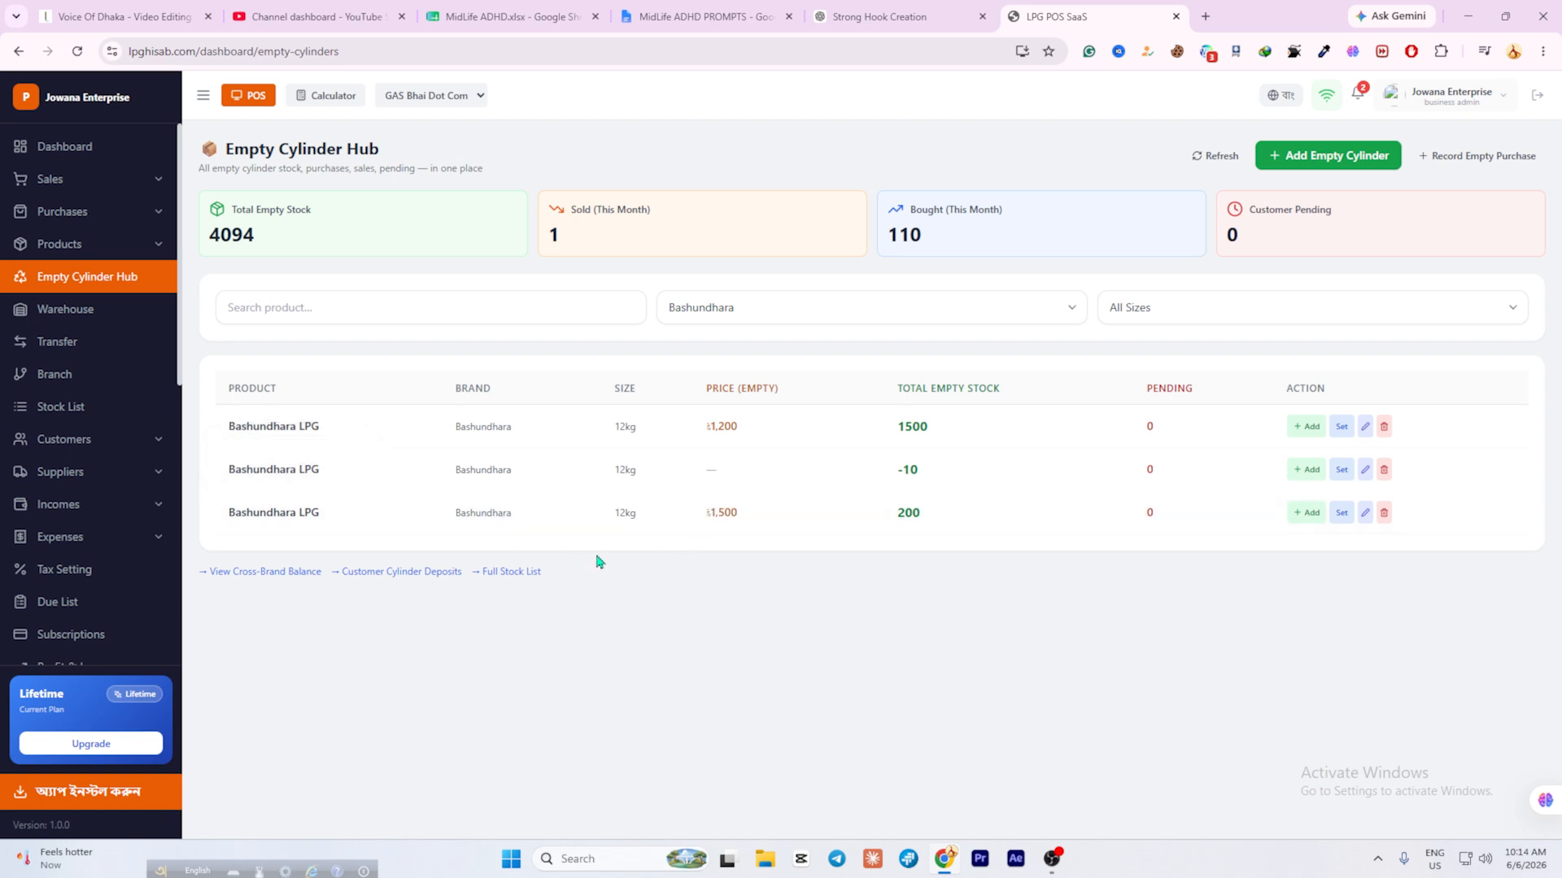
{"action": "left_click", "coordinate": [846, 308]}
{"action": "left_click", "coordinate": [790, 340]}
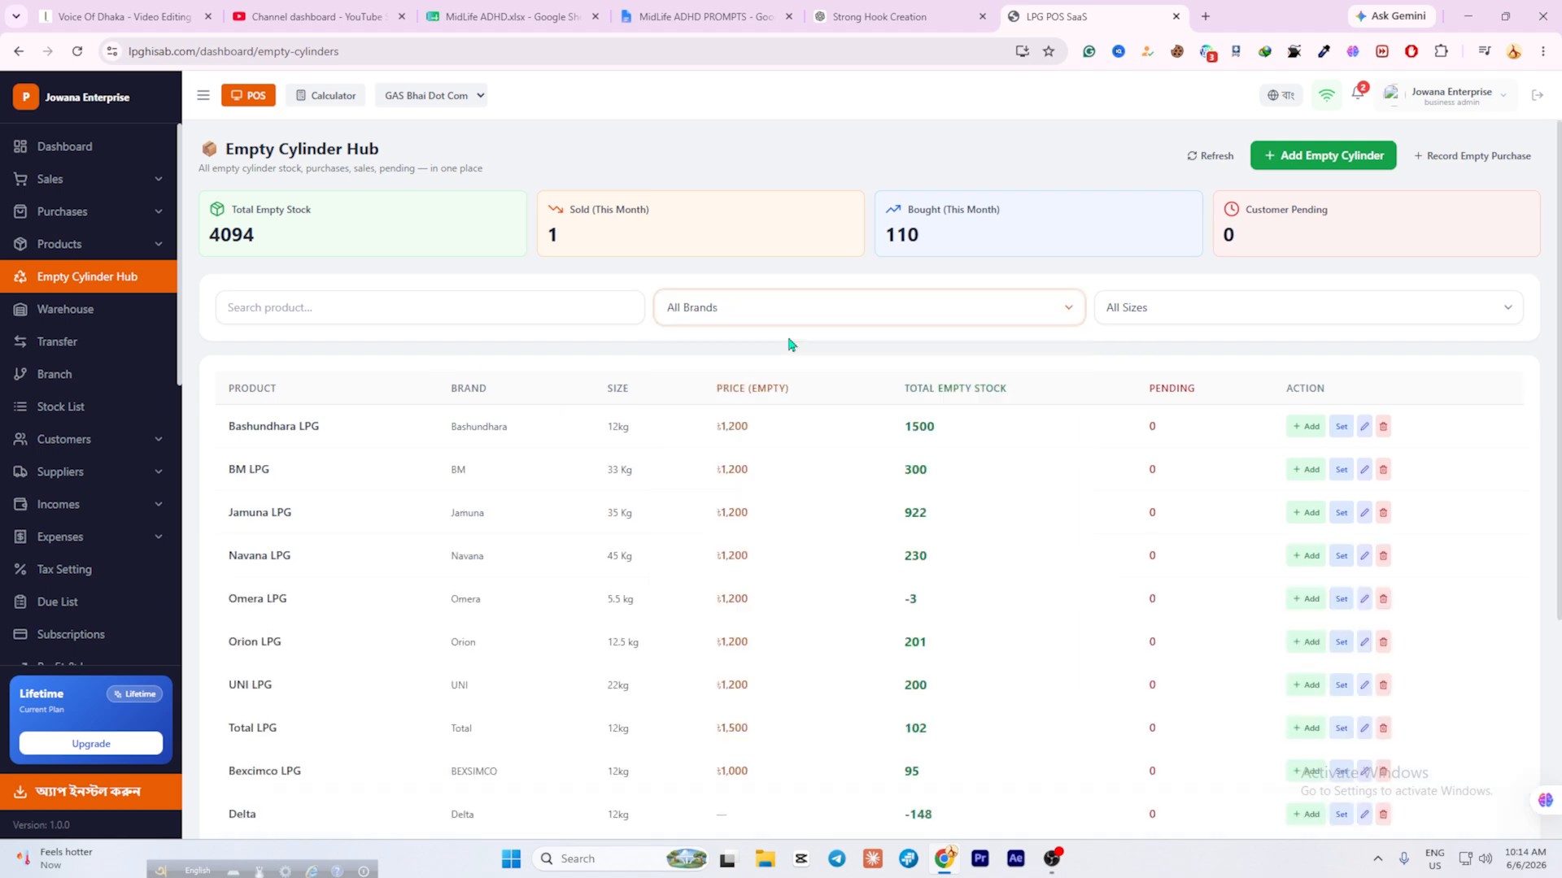
{"action": "left_click", "coordinate": [1179, 309]}
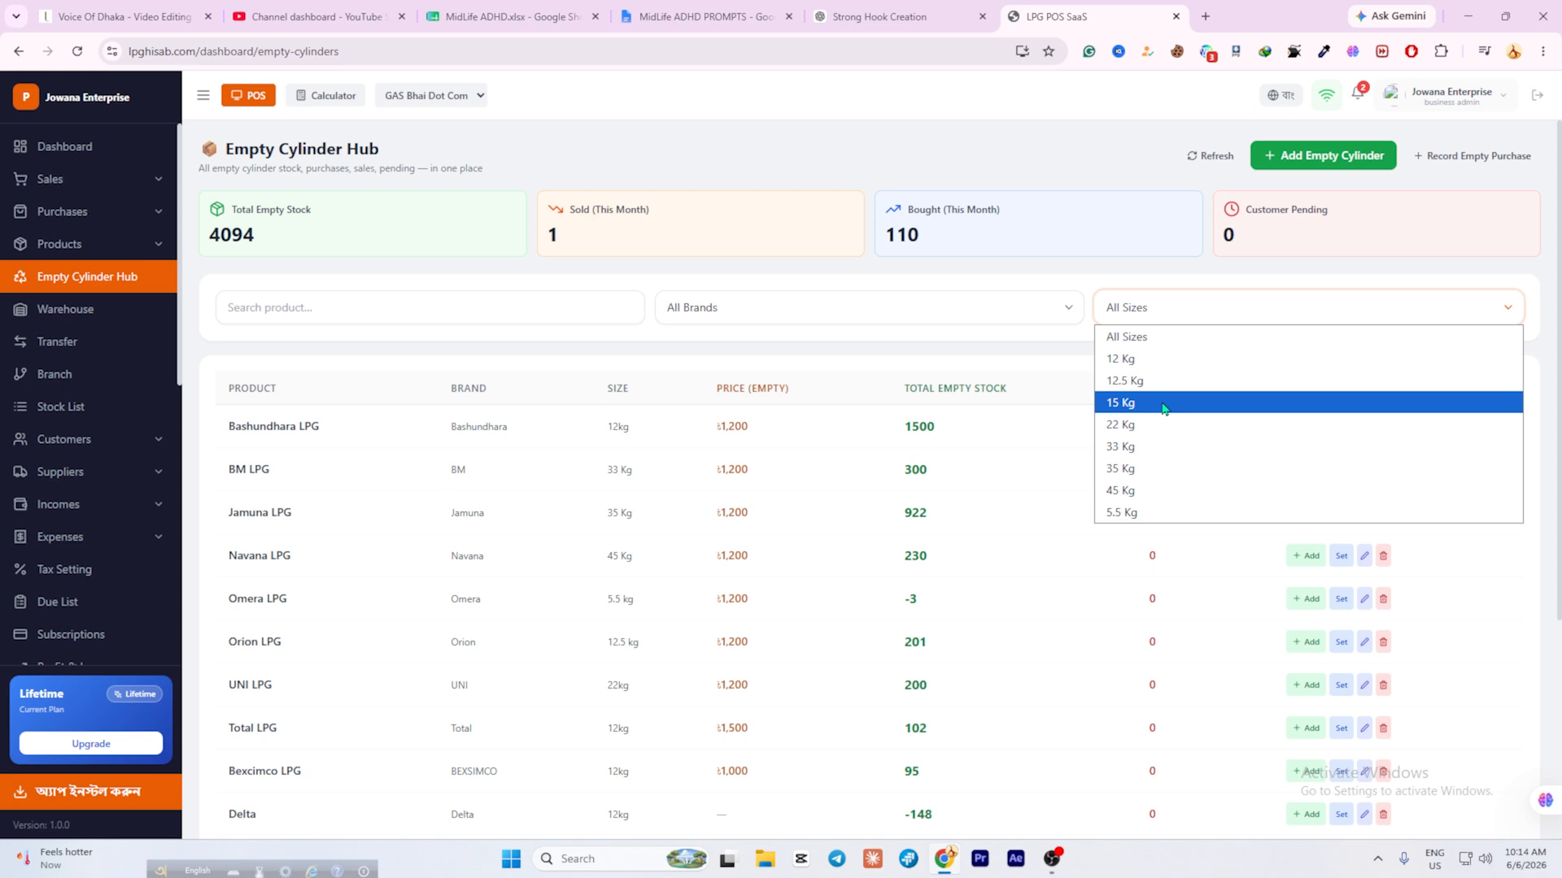
{"action": "scroll", "coordinate": [847, 533], "scroll_direction": "down", "scroll_amount": 3}
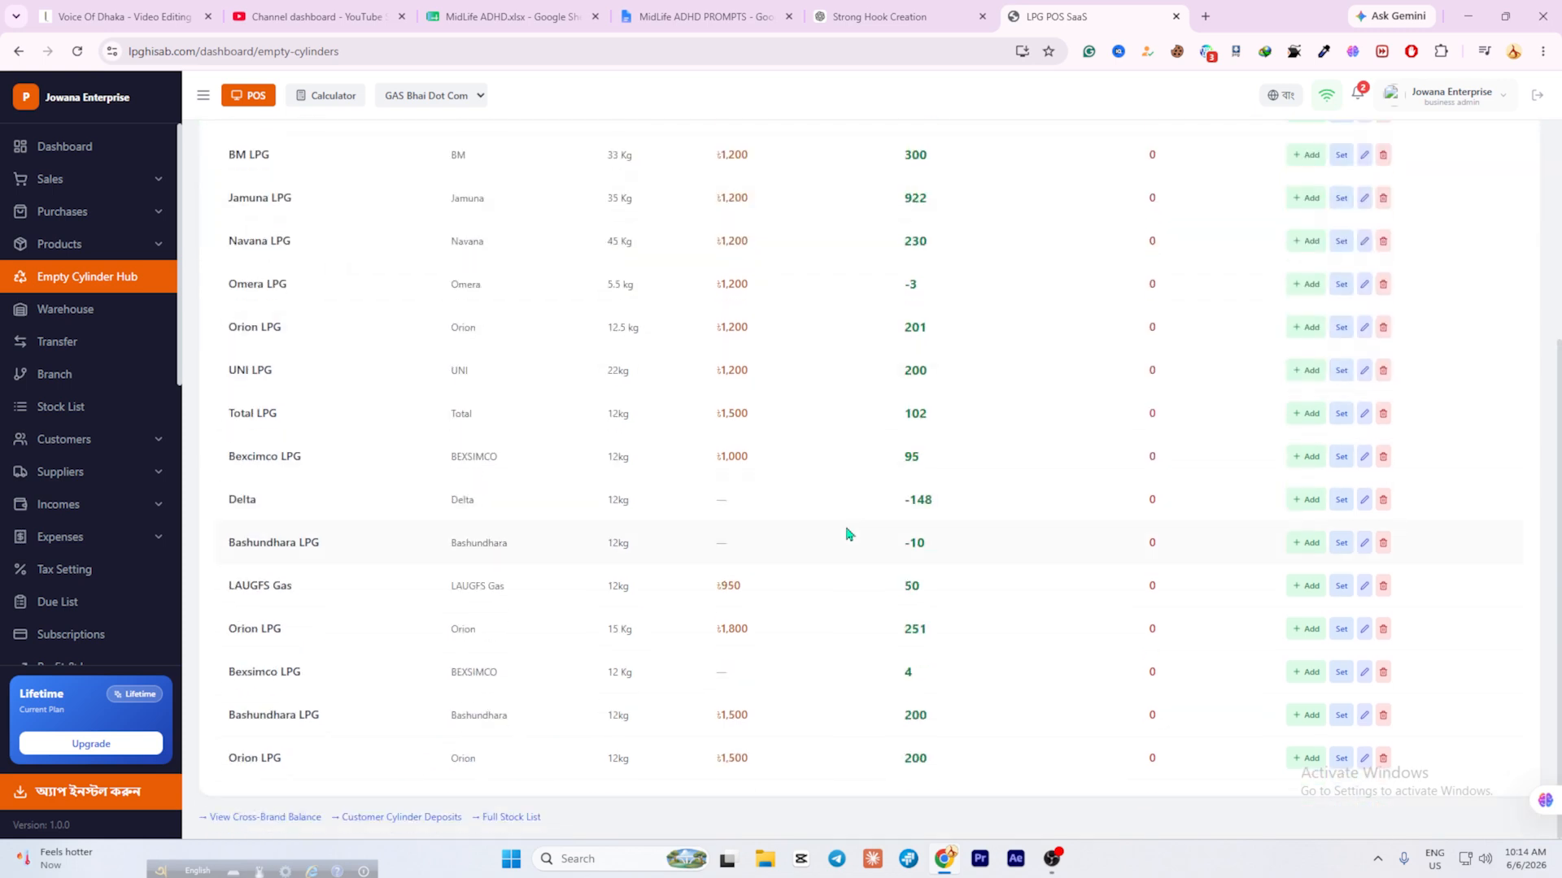
{"action": "scroll", "coordinate": [871, 572], "scroll_direction": "up", "scroll_amount": 3}
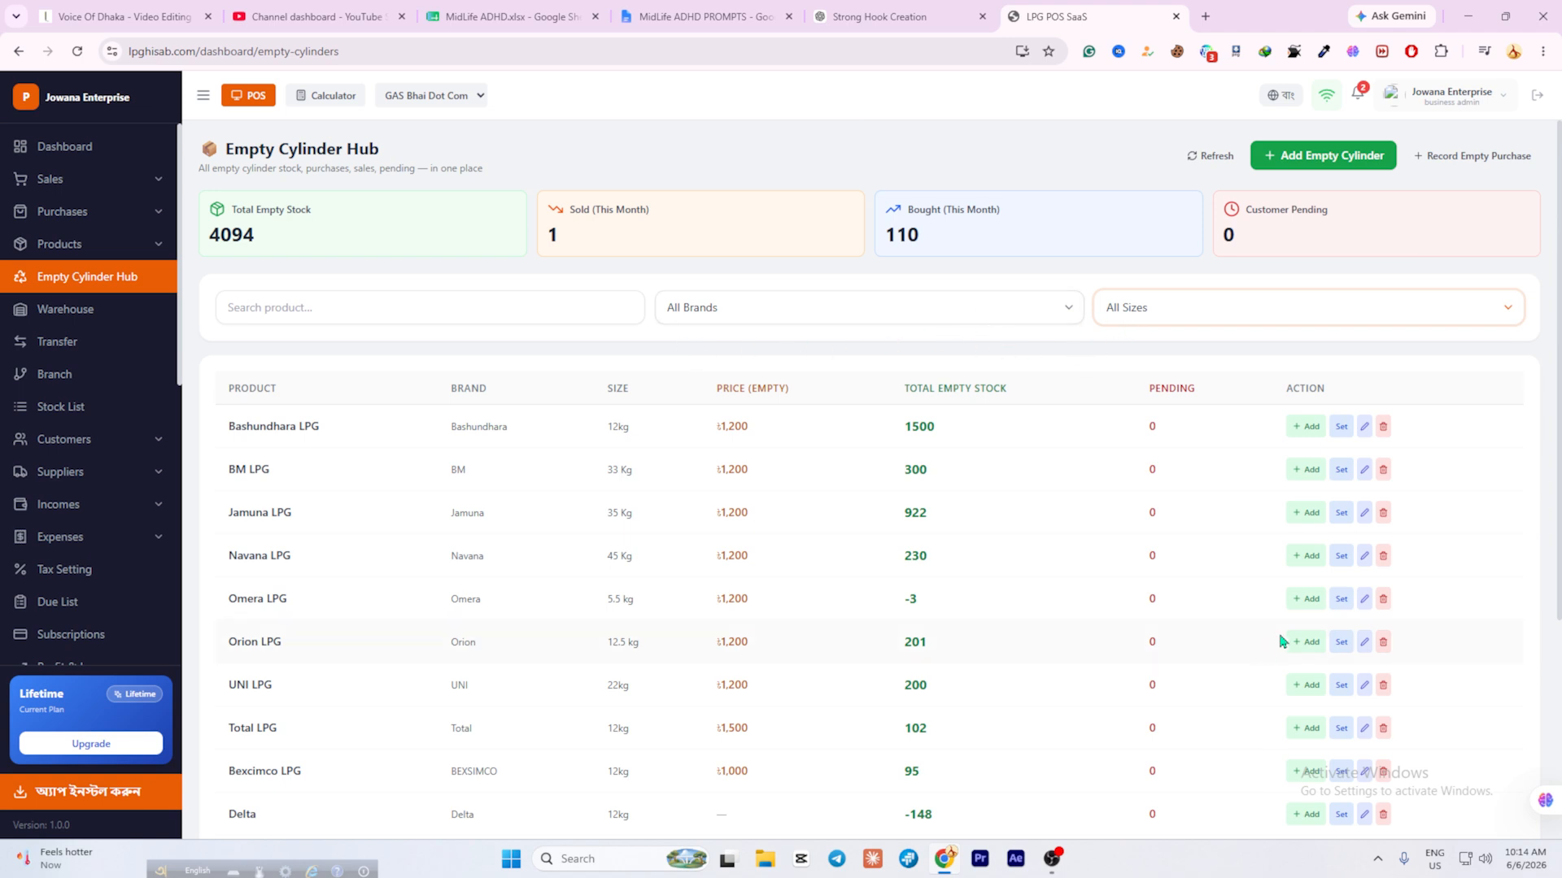
{"action": "left_click", "coordinate": [1161, 302]}
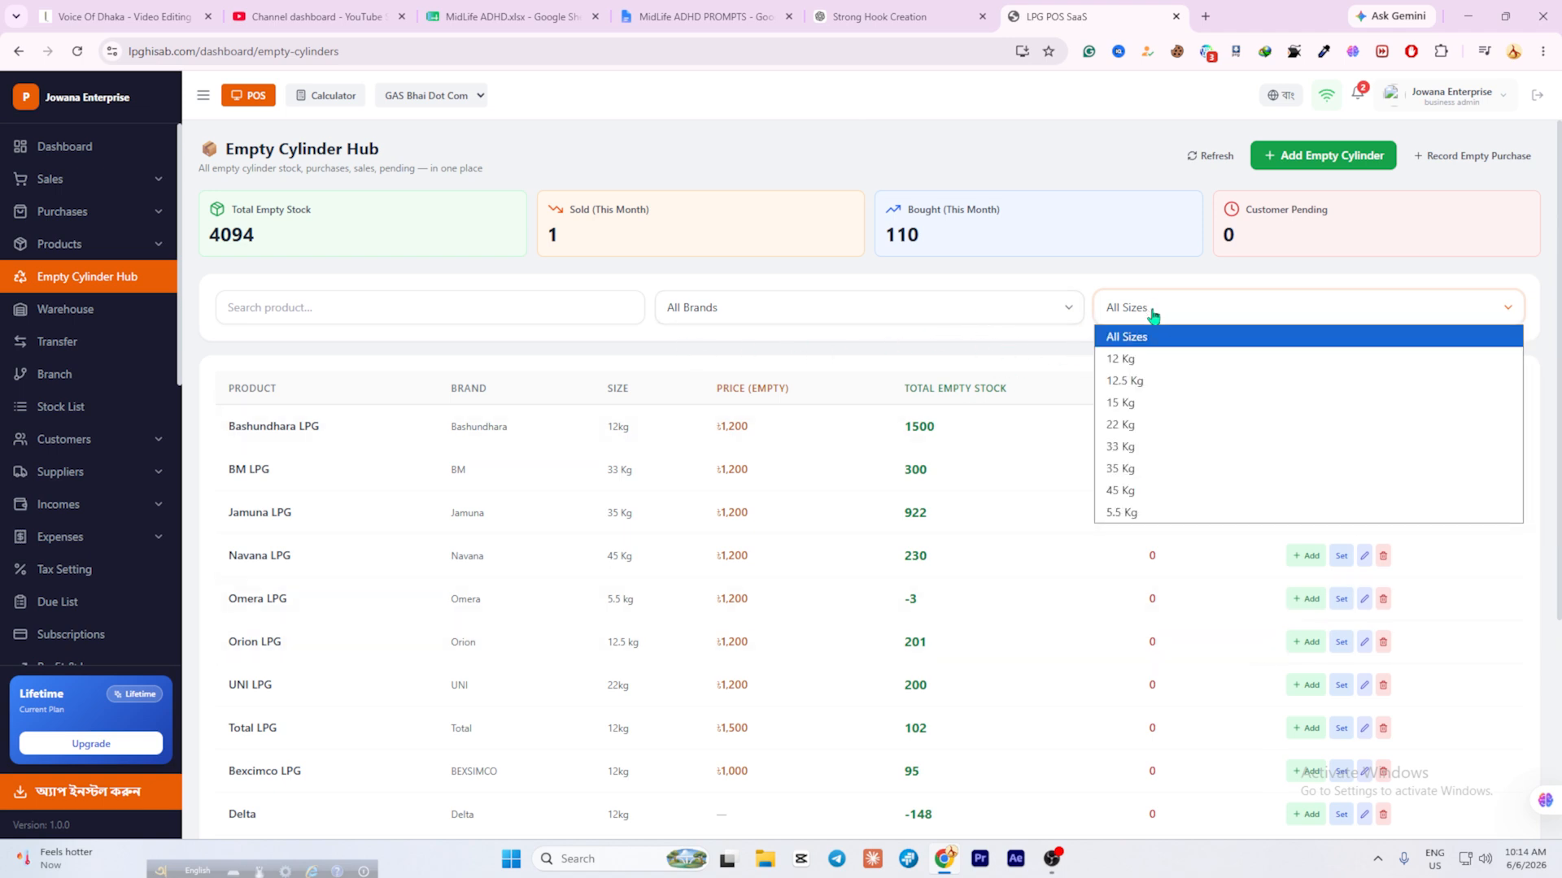
{"action": "left_click", "coordinate": [1156, 428]}
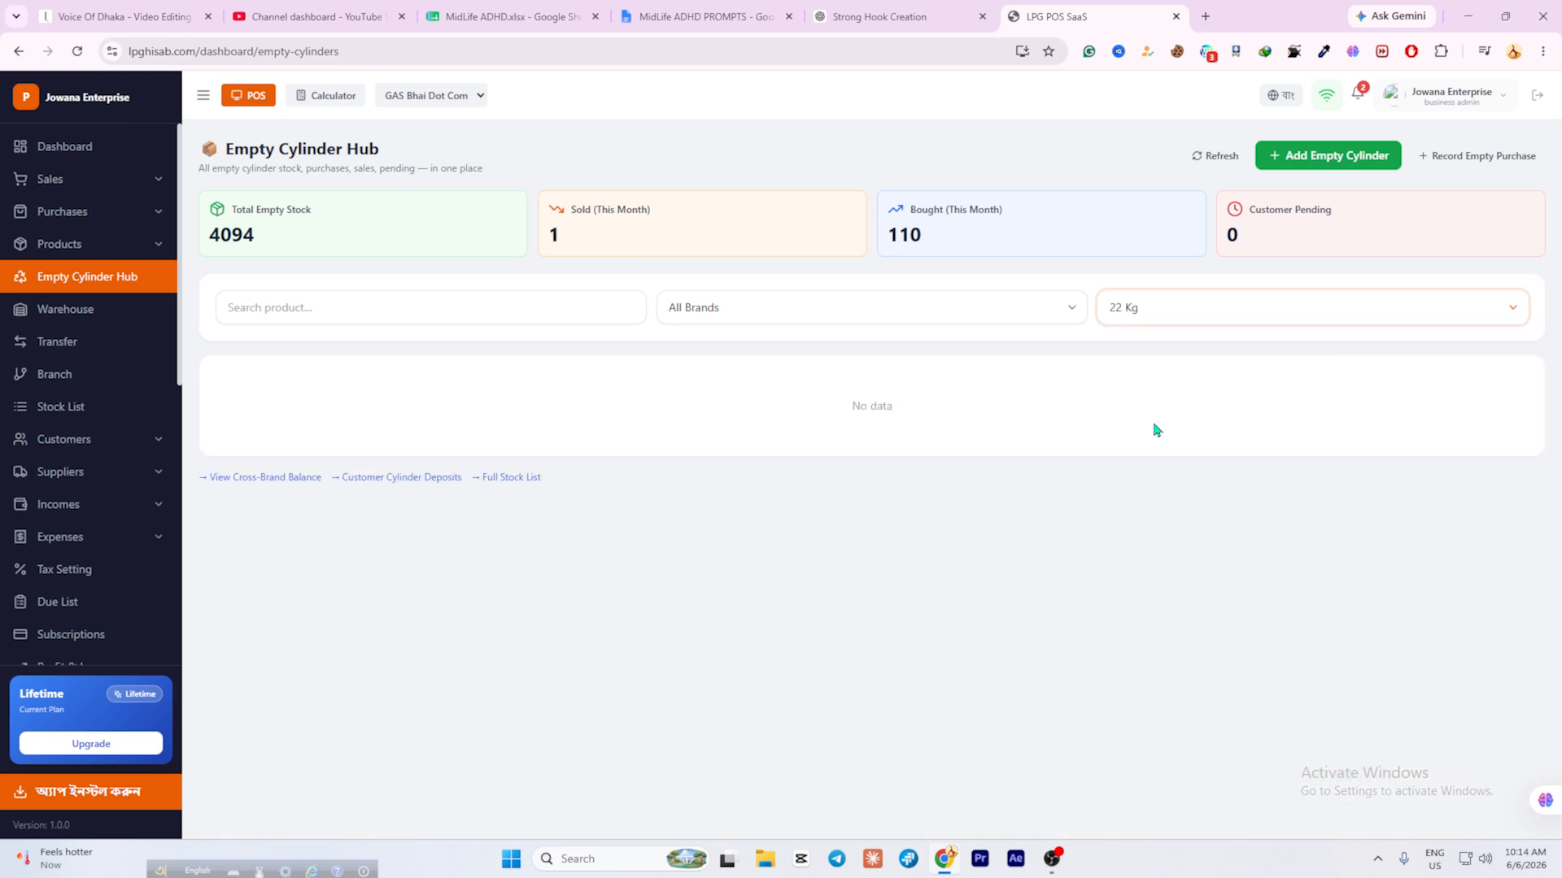
{"action": "left_click_drag", "start_coordinate": [851, 406], "coordinate": [888, 405]}
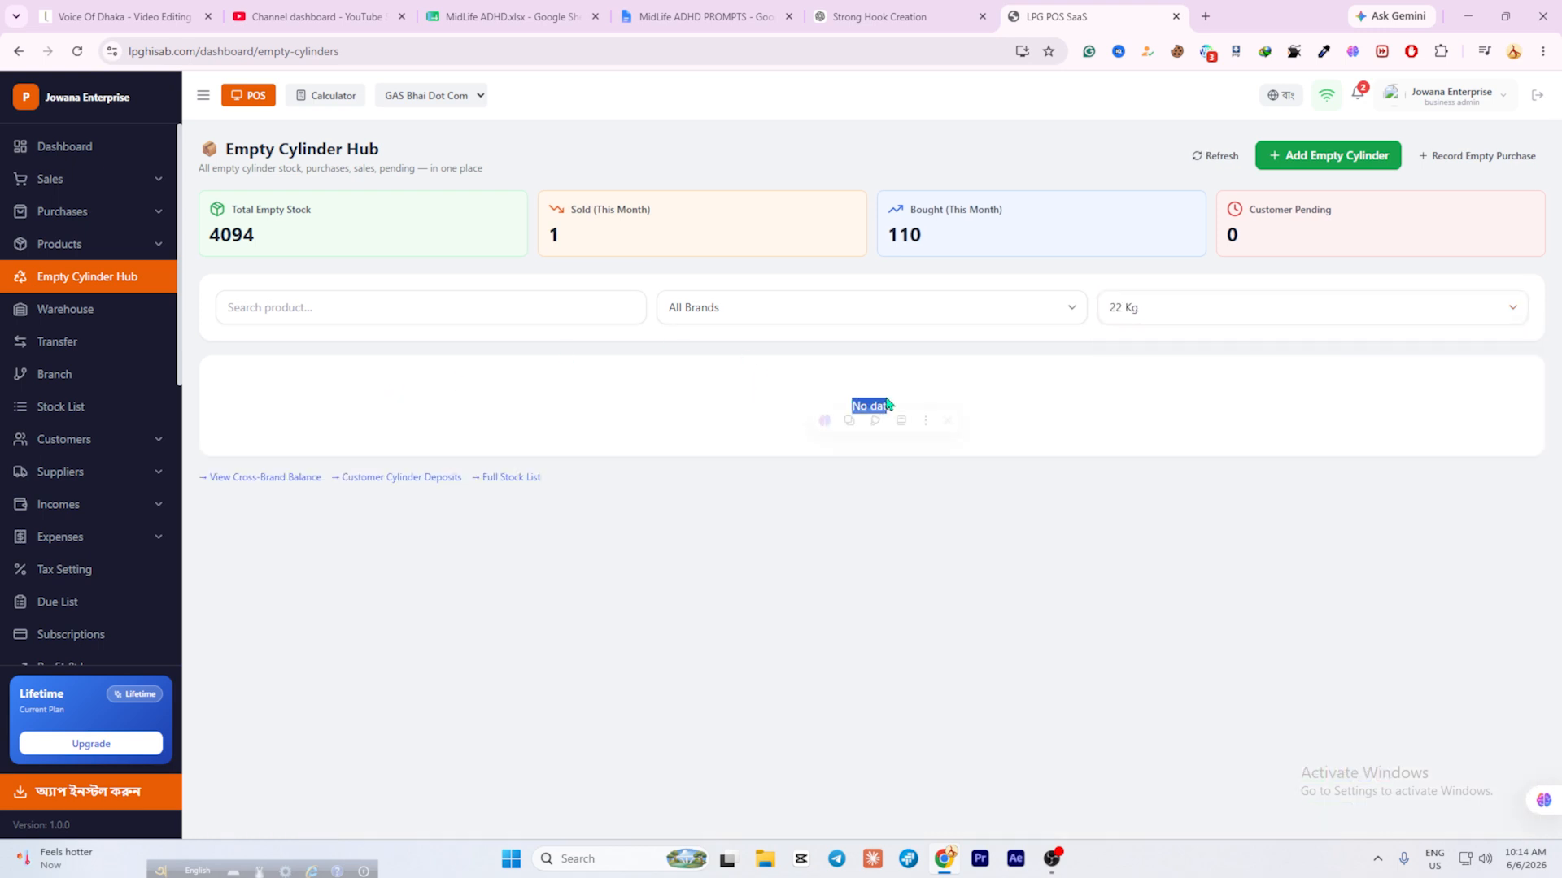
{"action": "left_click", "coordinate": [1168, 321]}
{"action": "left_click", "coordinate": [1139, 409]}
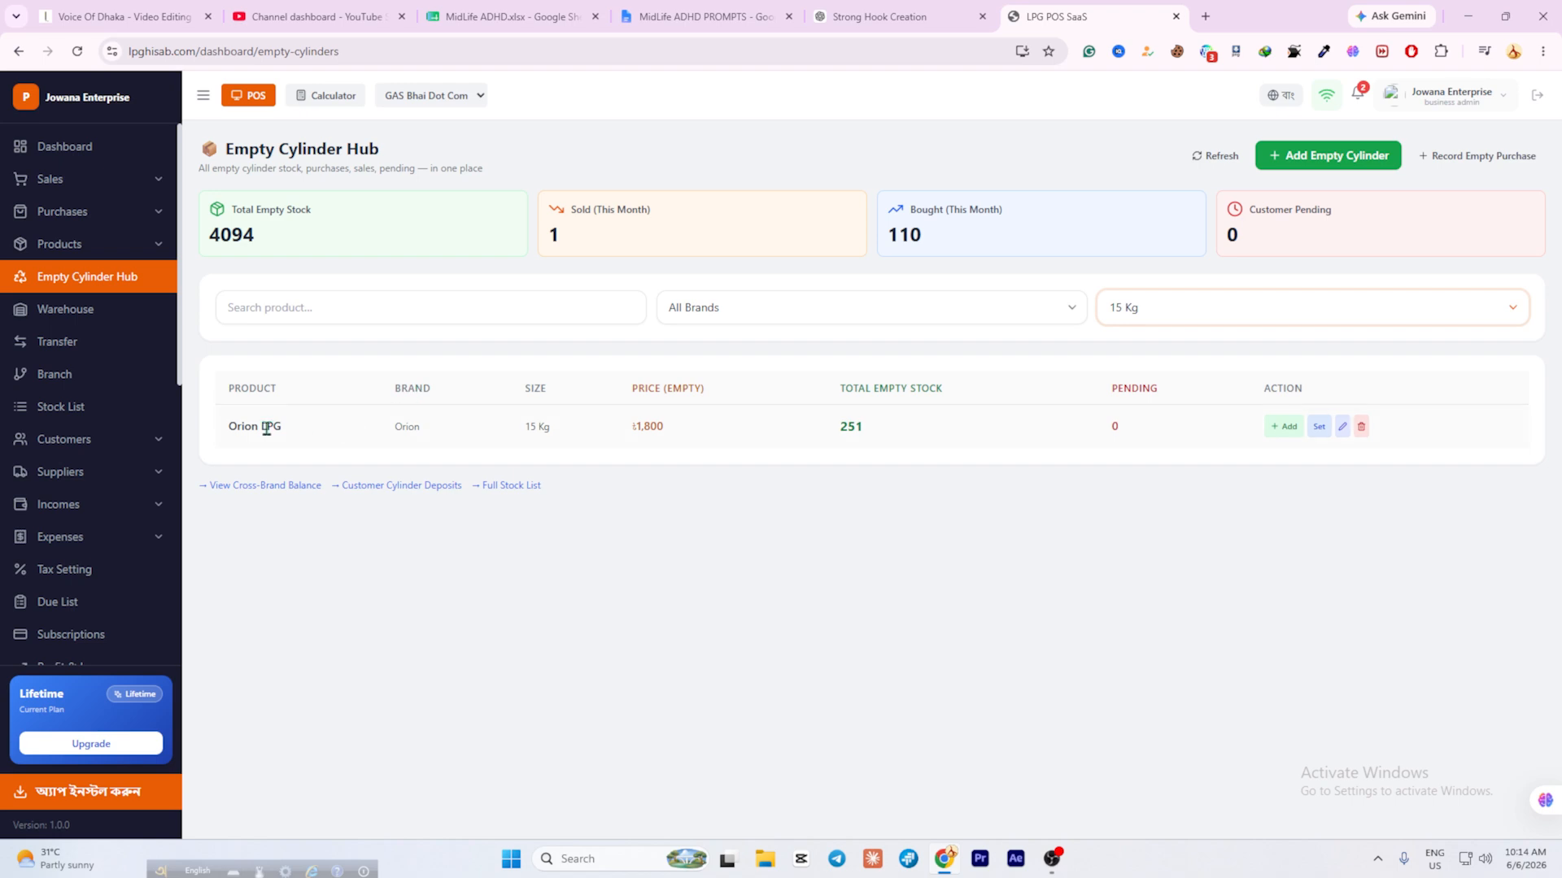
{"action": "left_click_drag", "start_coordinate": [372, 432], "coordinate": [449, 436]}
{"action": "left_click", "coordinate": [567, 515]}
{"action": "left_click", "coordinate": [1356, 307]}
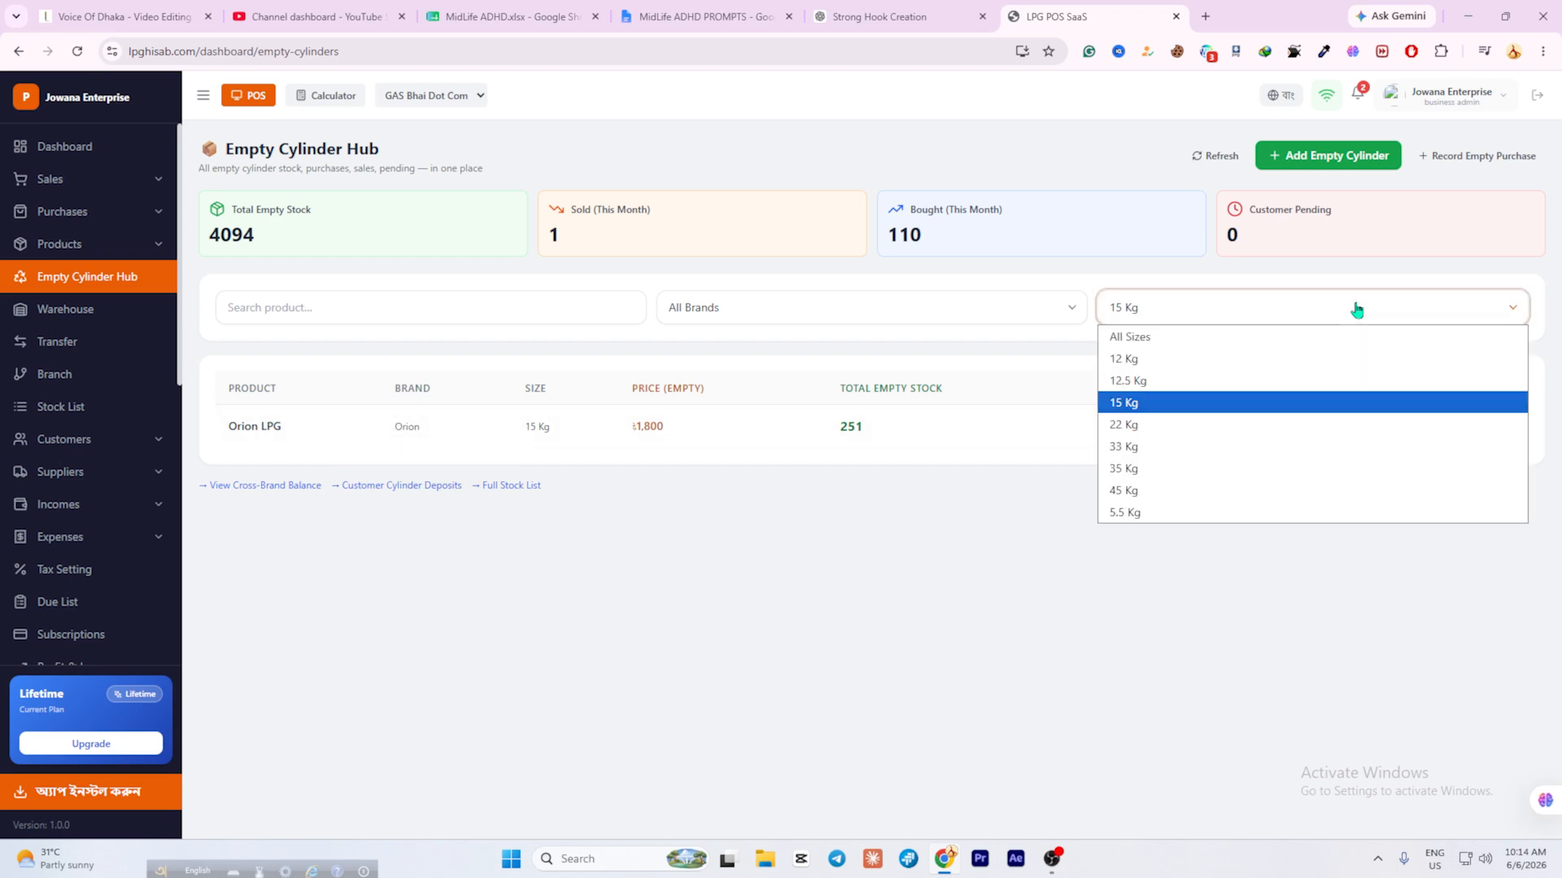
{"action": "left_click", "coordinate": [1197, 337]}
{"action": "scroll", "coordinate": [771, 577], "scroll_direction": "down", "scroll_amount": 4}
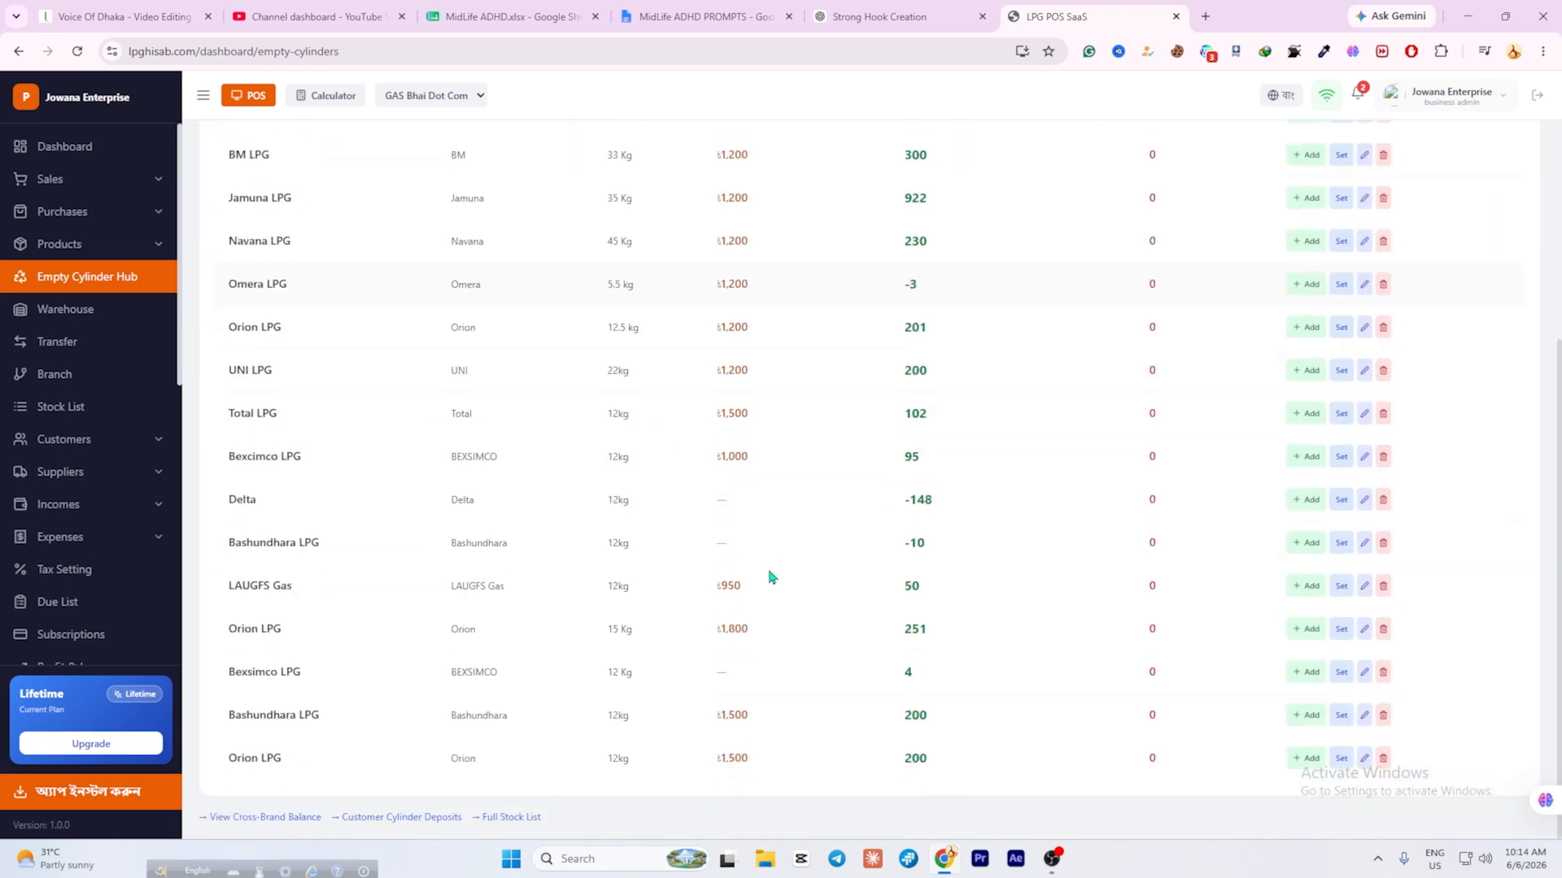
{"action": "scroll", "coordinate": [771, 576], "scroll_direction": "up", "scroll_amount": 4}
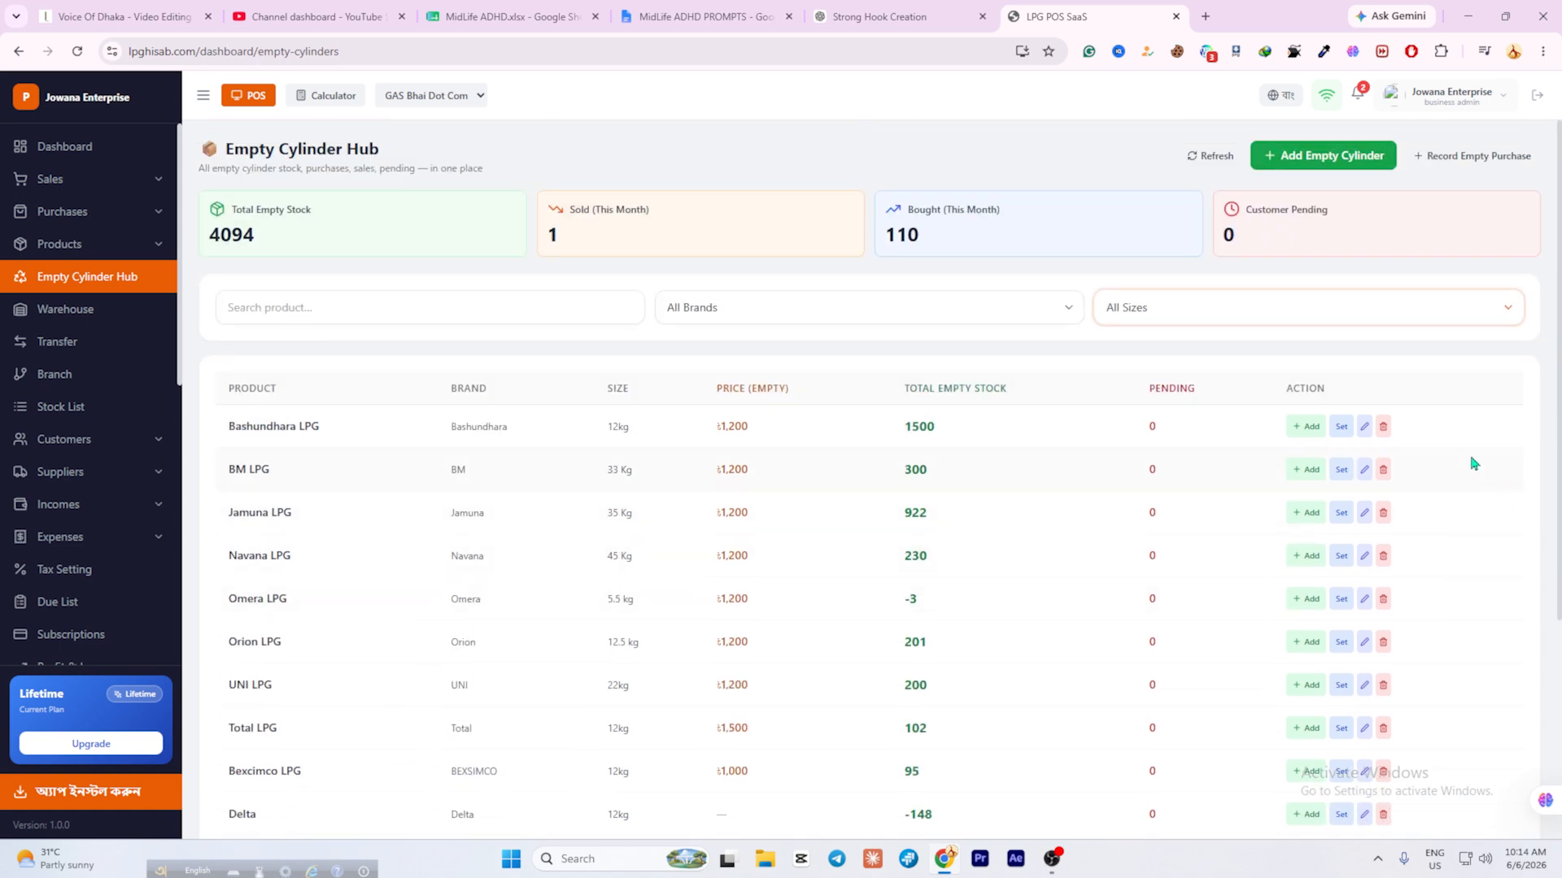
In Add Empty Cylinder, choose Bexcimco 12kg and enter 100 as the quantity to add.
{"action": "left_click", "coordinate": [1278, 171]}
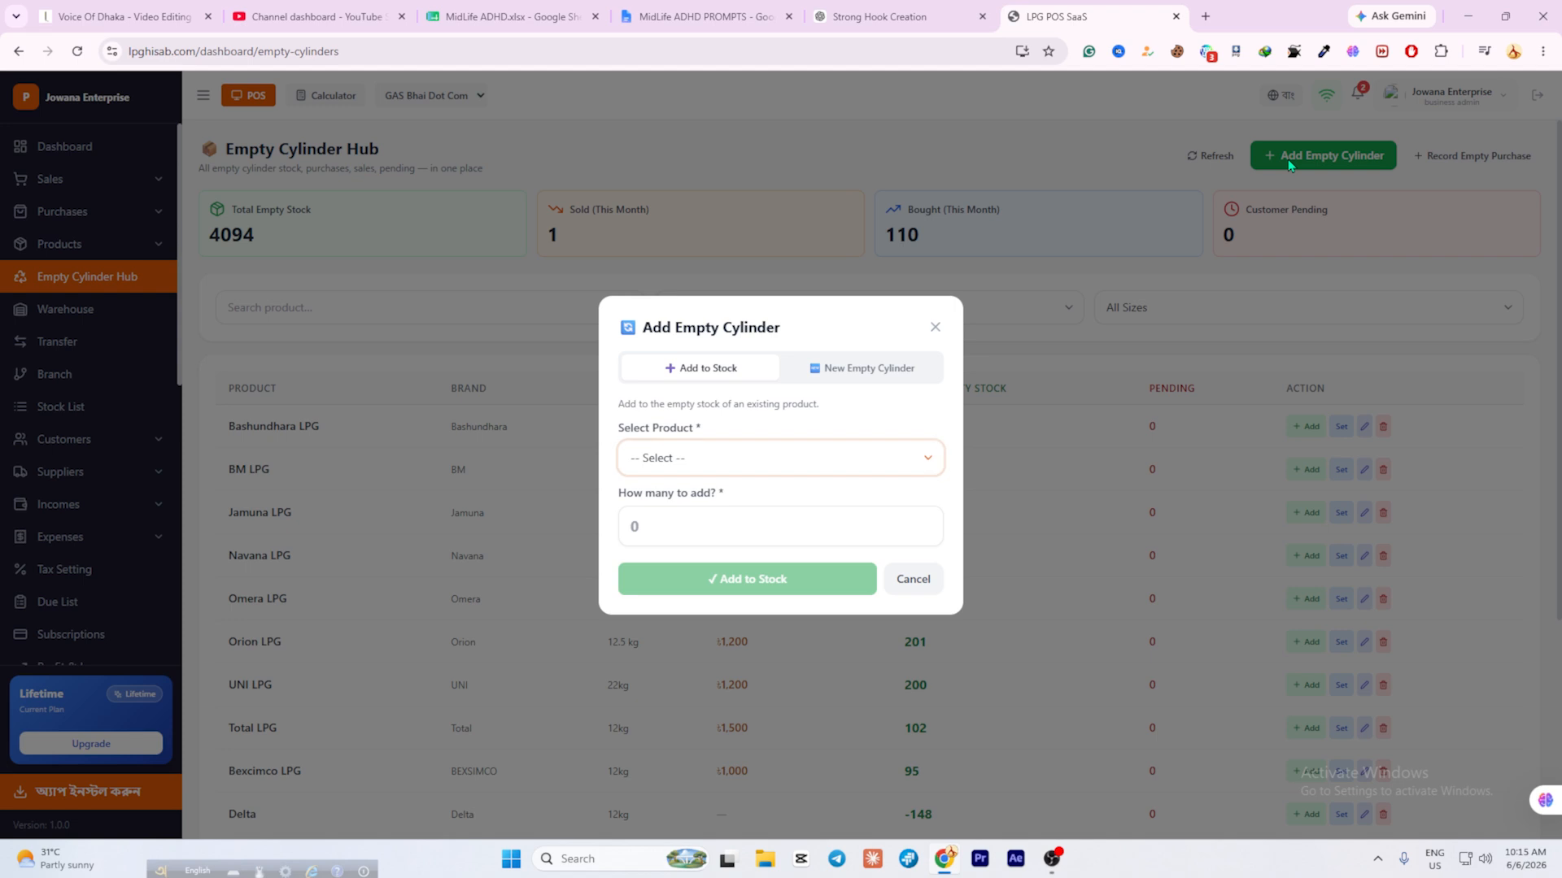
{"action": "left_click", "coordinate": [853, 370]}
{"action": "left_click", "coordinate": [702, 189]}
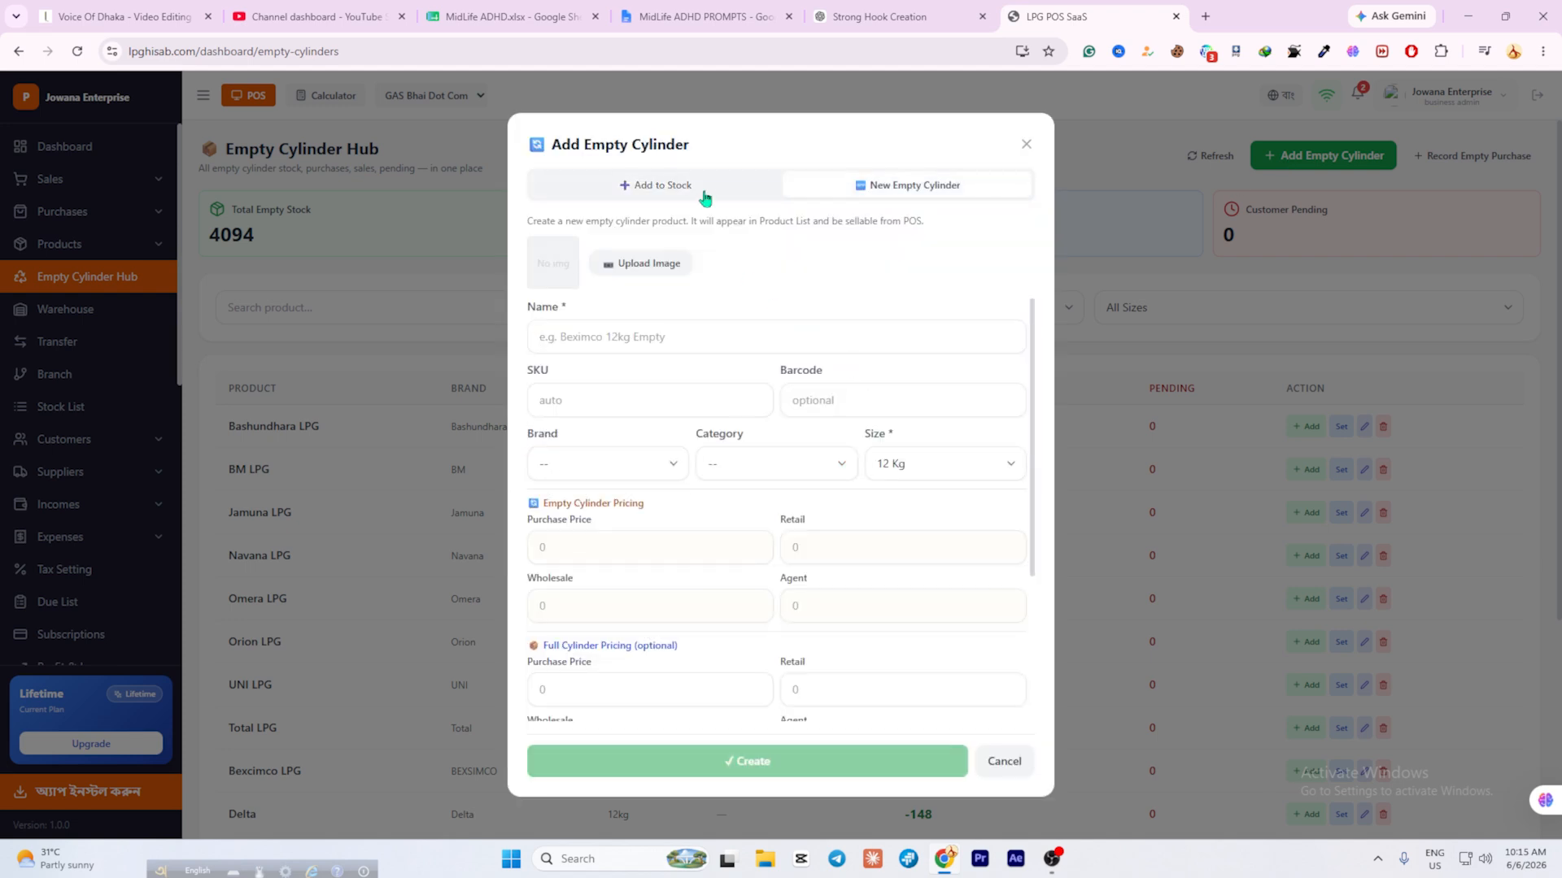
{"action": "left_click", "coordinate": [763, 458]}
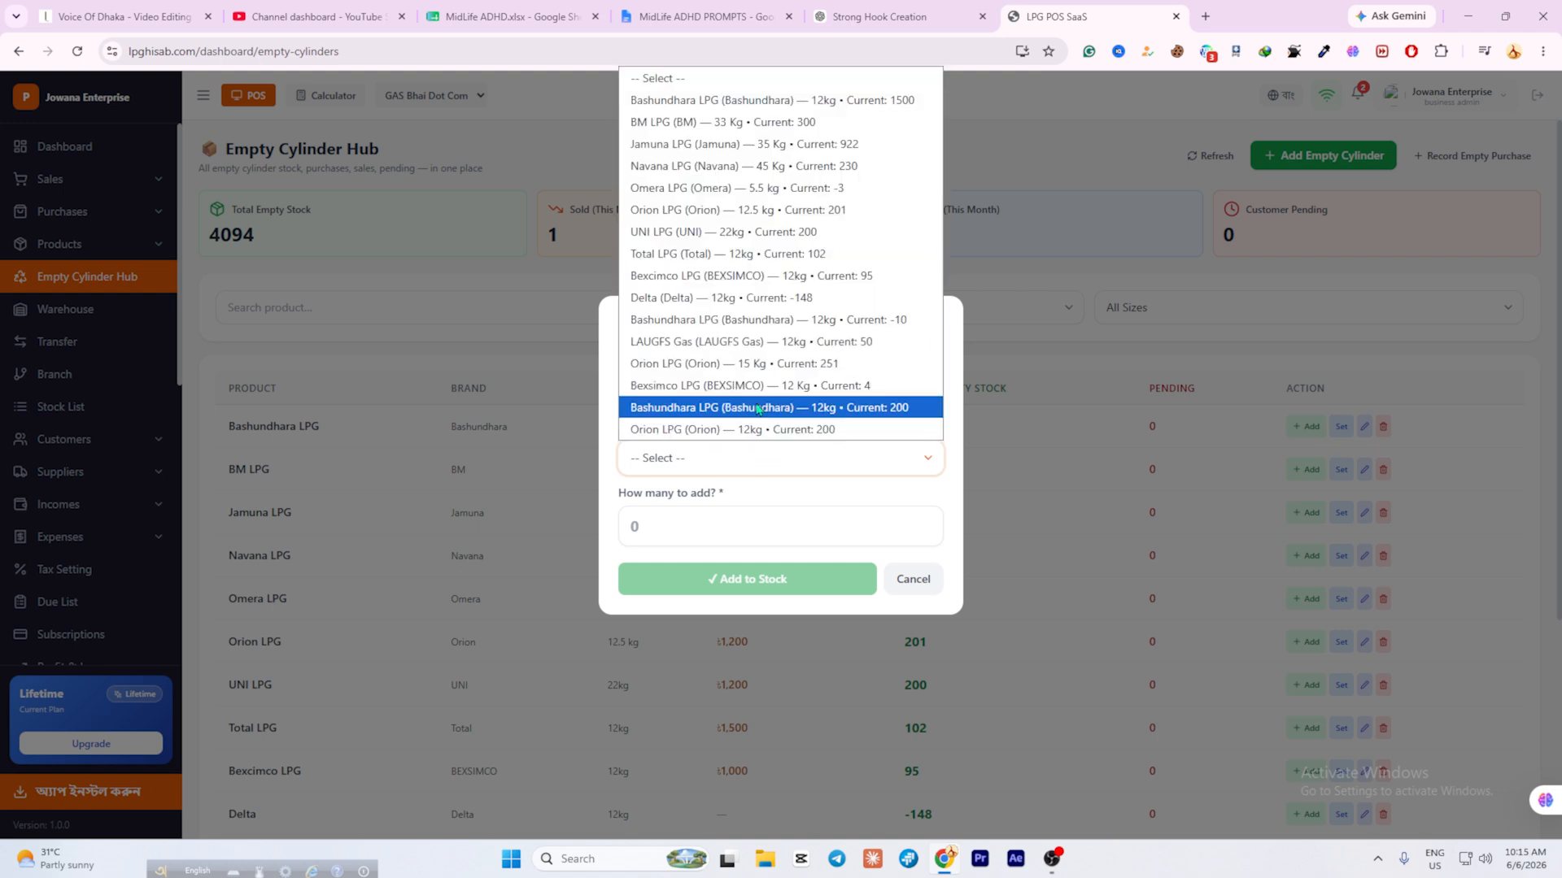
{"action": "left_click", "coordinate": [728, 281]}
{"action": "left_click", "coordinate": [683, 525]}
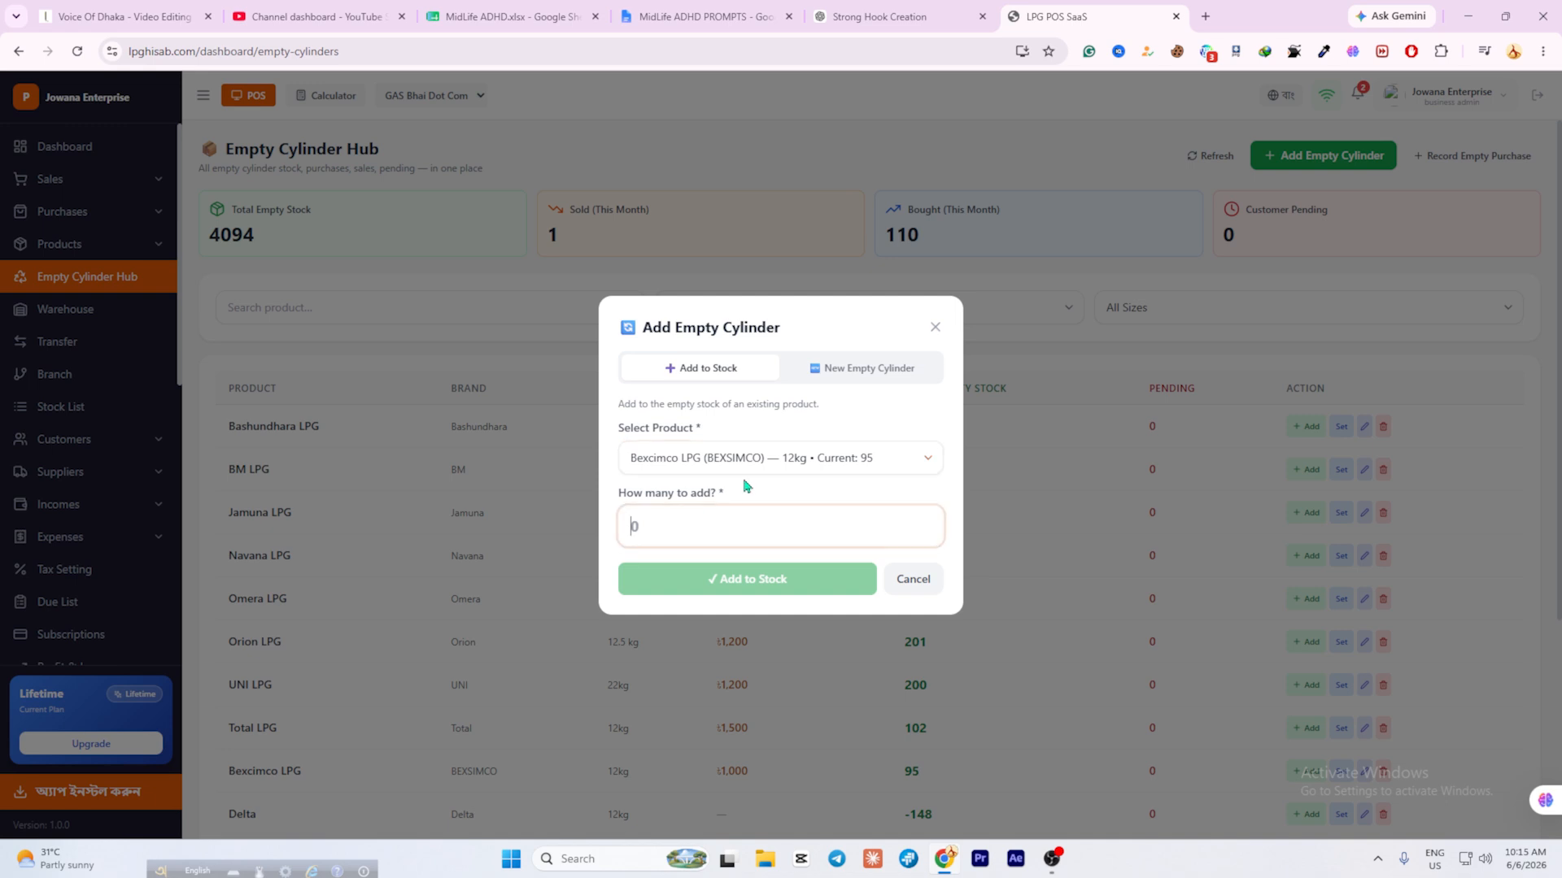
{"action": "type", "text": "100"}
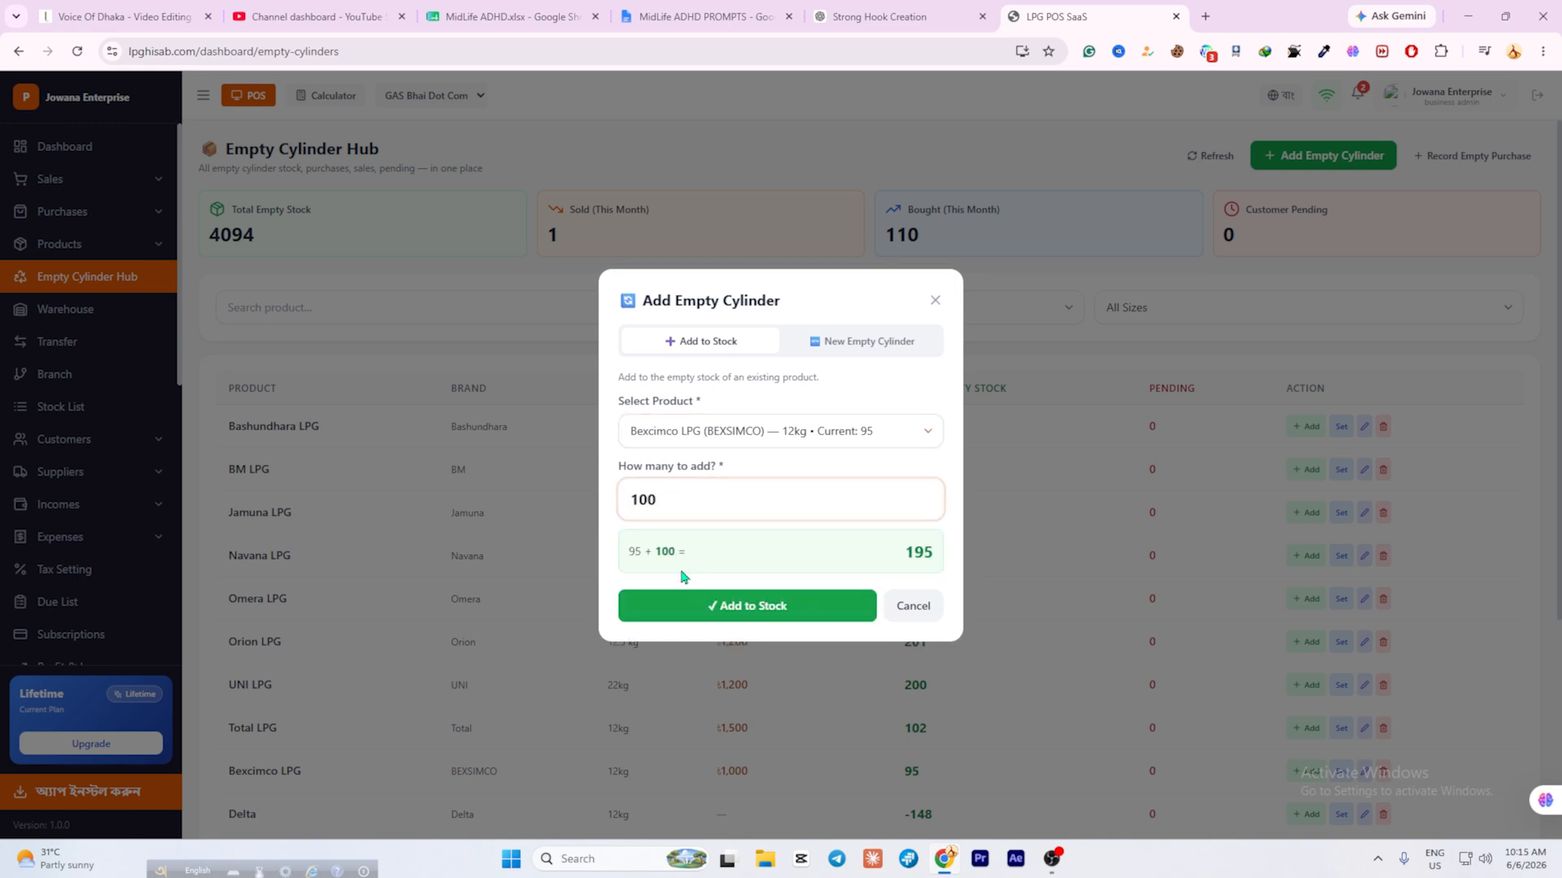
Check the preview shows the new 195 total and add the 100 cylinders to stock.
{"action": "triple_click", "coordinate": [632, 554]}
{"action": "double_click", "coordinate": [661, 550]}
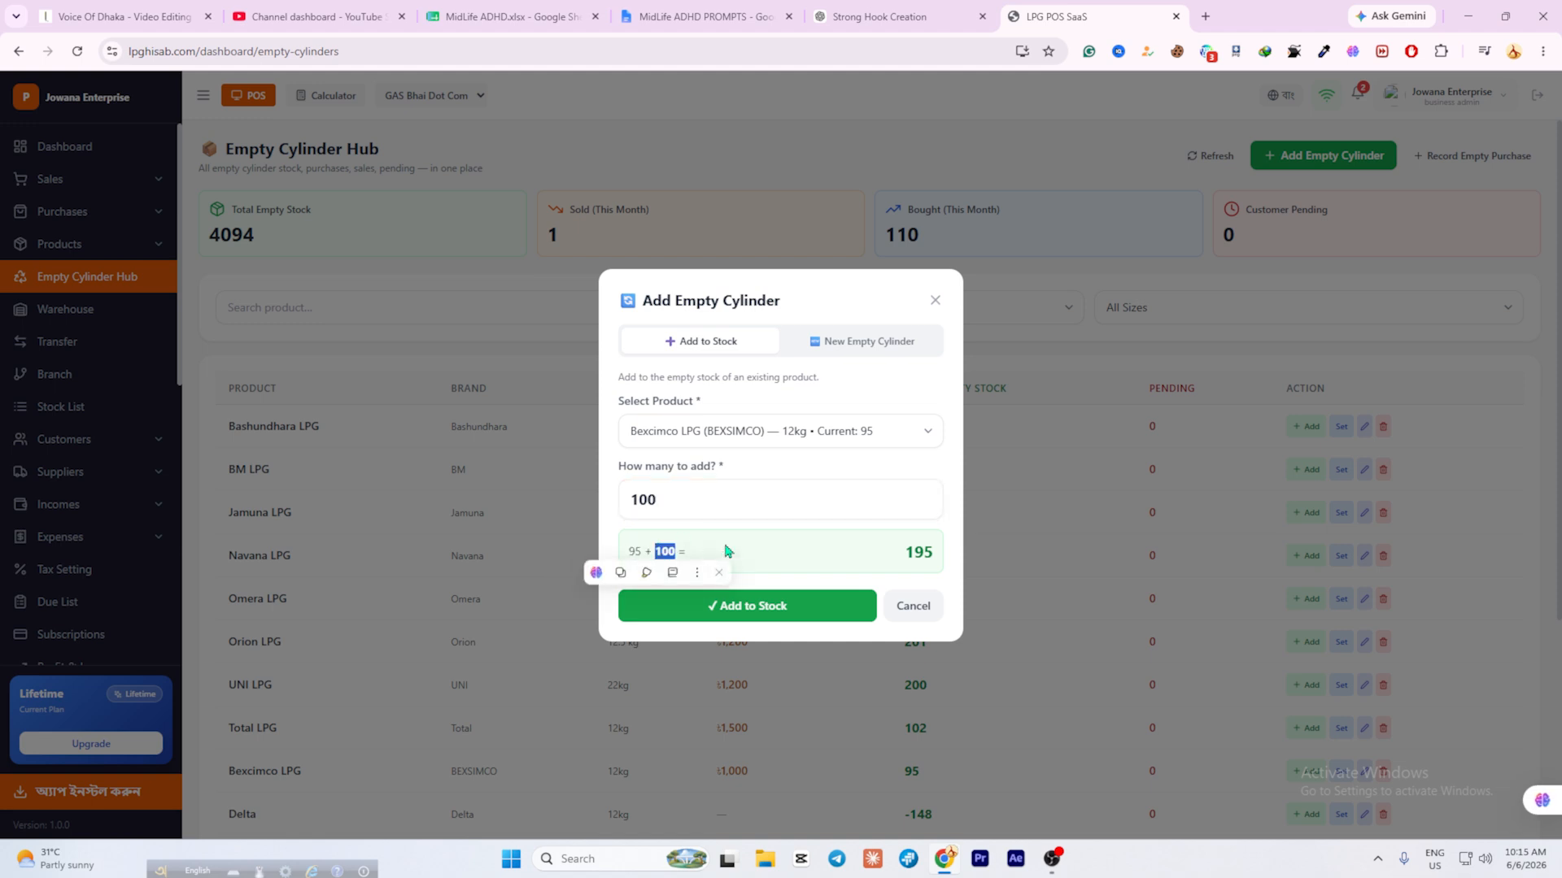
{"action": "left_click", "coordinate": [925, 555]}
{"action": "left_click_drag", "start_coordinate": [901, 564], "coordinate": [941, 558]}
{"action": "left_click", "coordinate": [813, 607]}
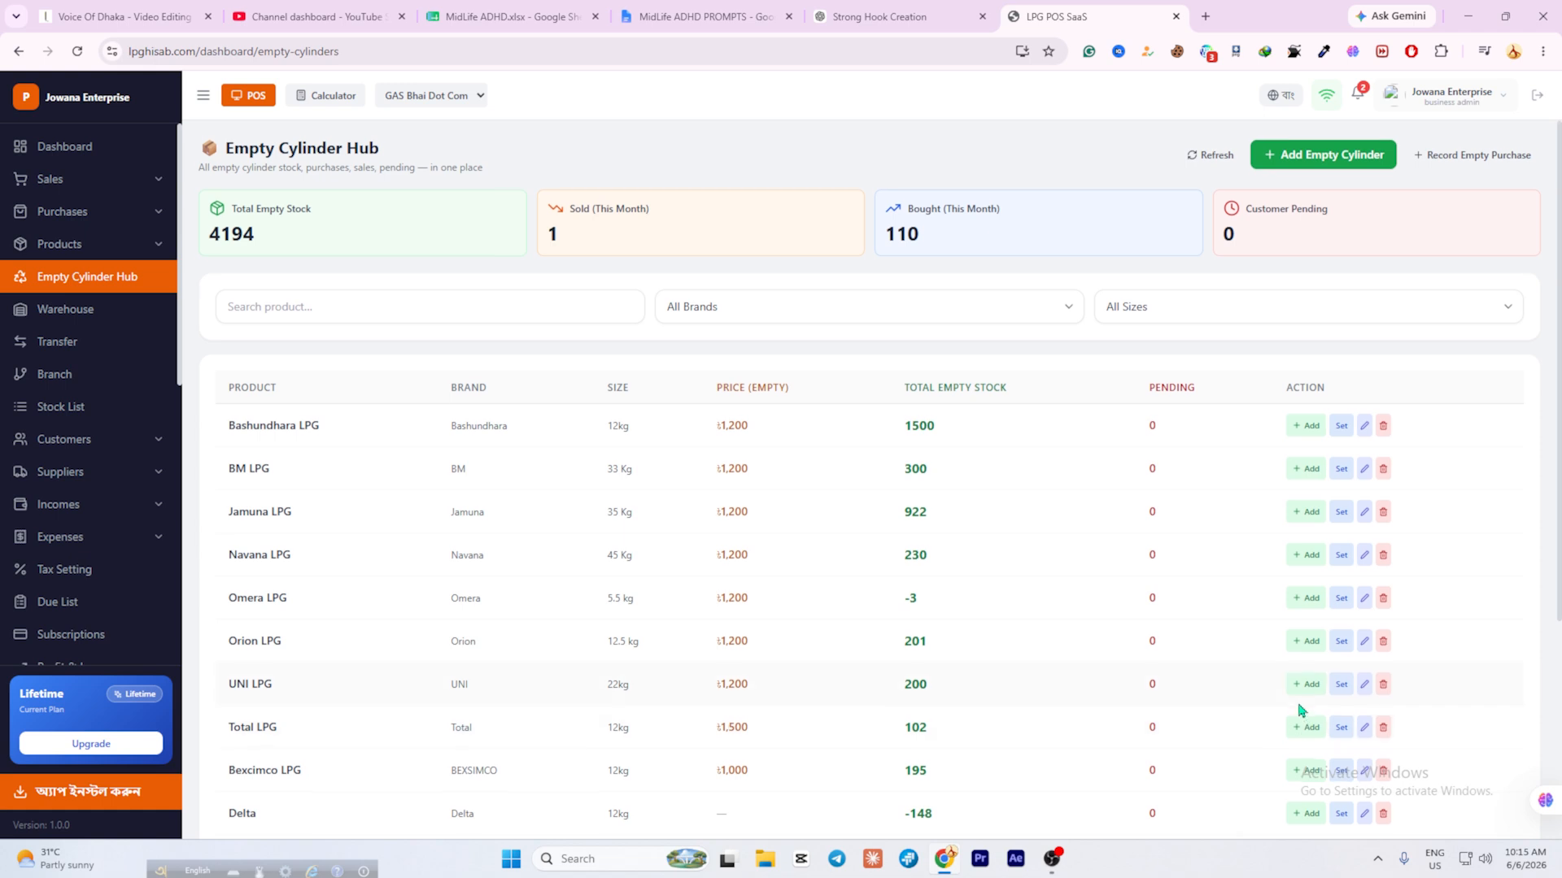
{"action": "scroll", "coordinate": [1301, 711], "scroll_direction": "down", "scroll_amount": 4}
{"action": "scroll", "coordinate": [1293, 712], "scroll_direction": "up", "scroll_amount": 1}
{"action": "scroll", "coordinate": [1220, 699], "scroll_direction": "up", "scroll_amount": 3}
{"action": "scroll", "coordinate": [1131, 688], "scroll_direction": "down", "scroll_amount": 5}
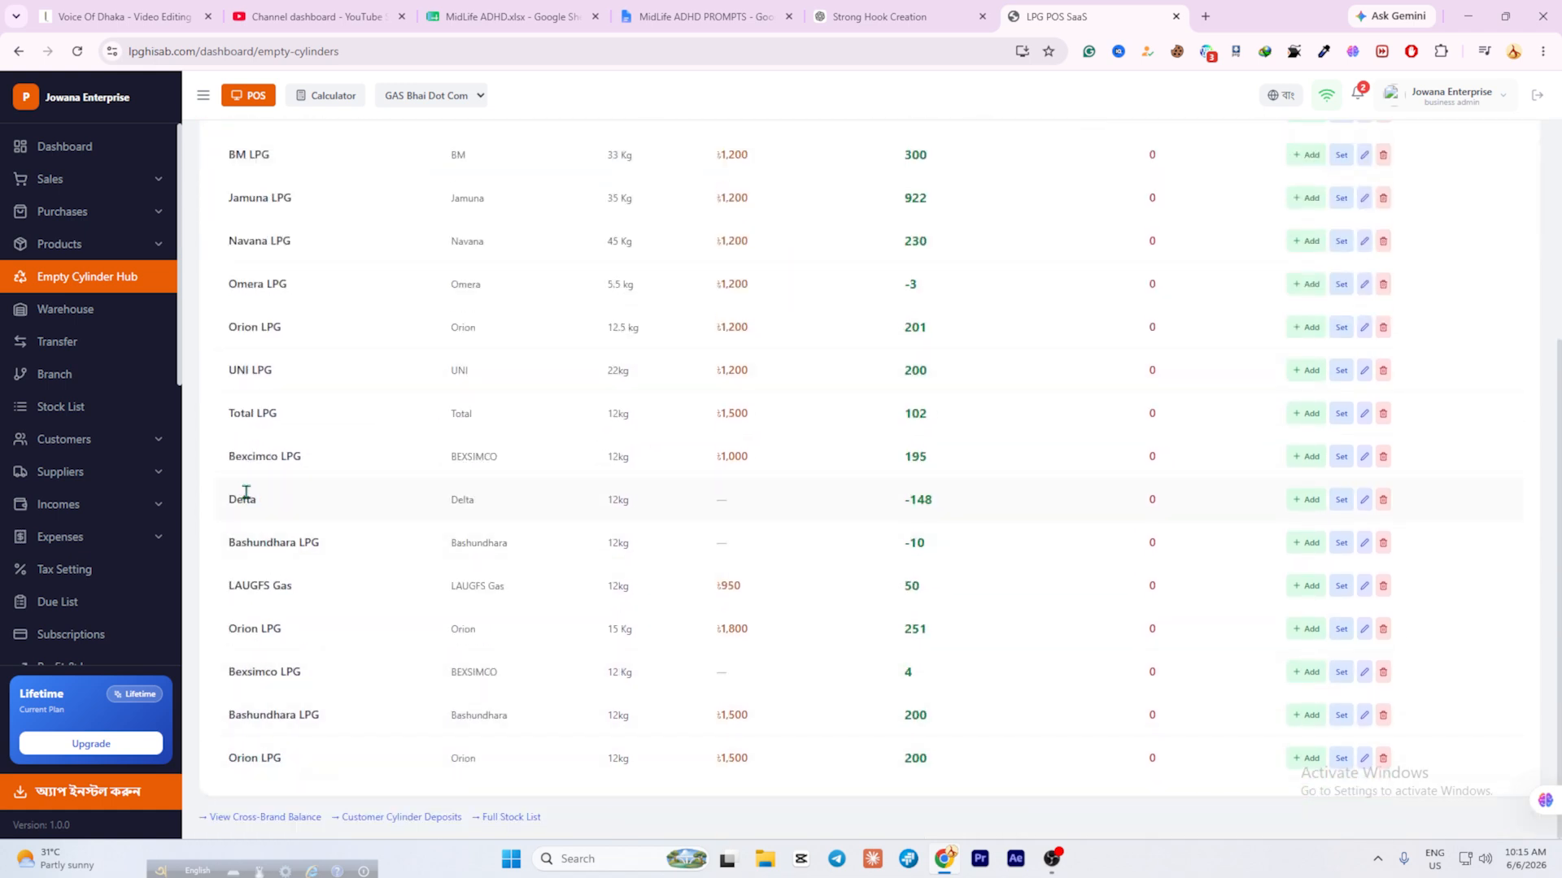
{"action": "left_click", "coordinate": [1307, 504]}
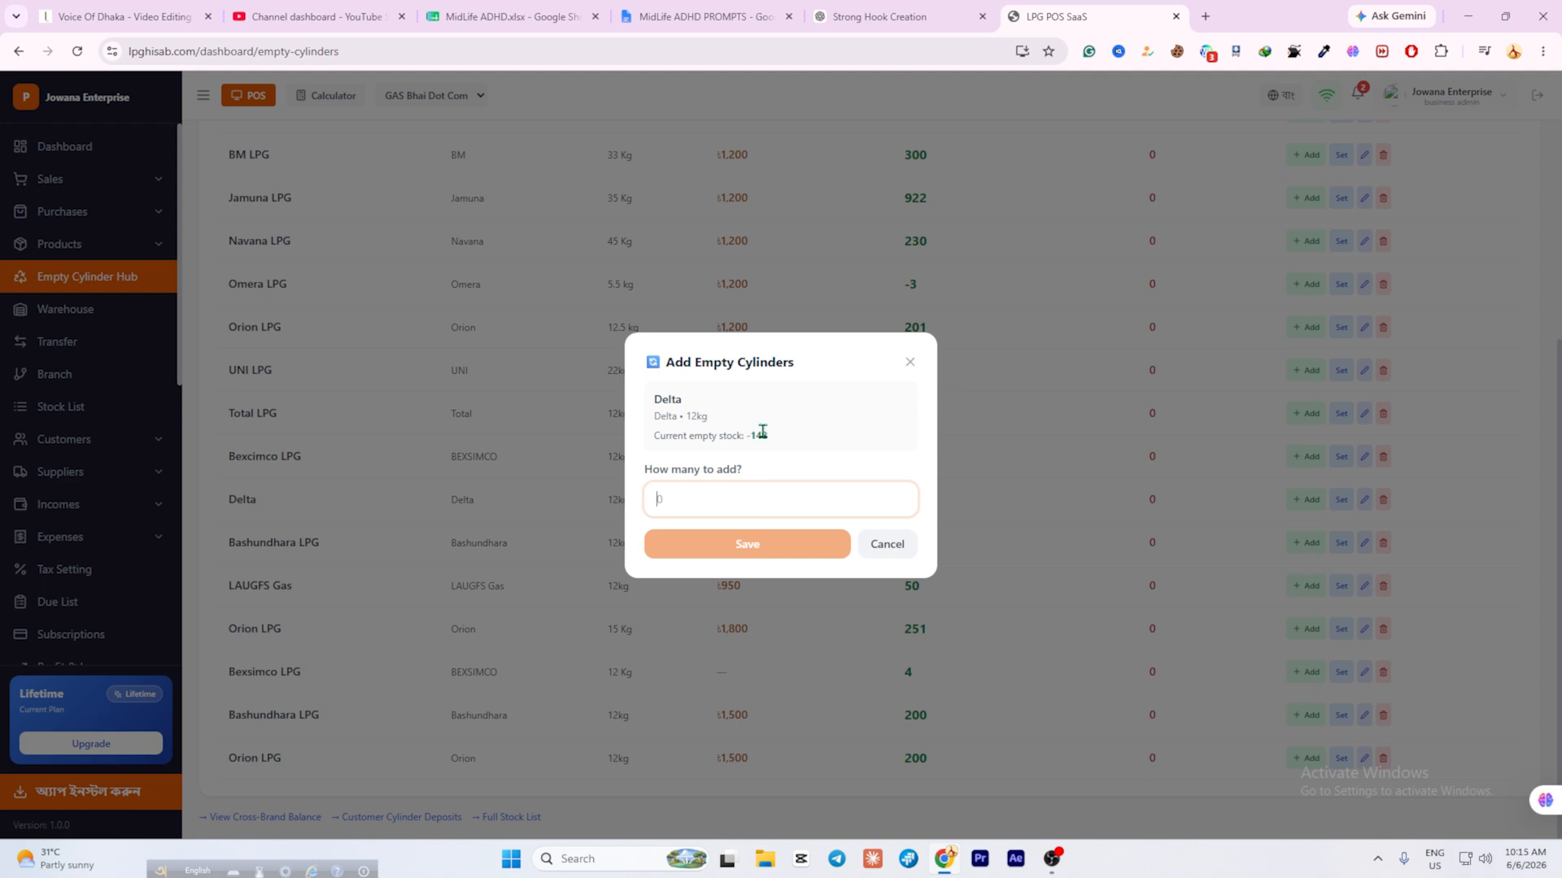
Replace 50 with 200 as Delta 12kg's empties to add and save, bringing it to 53.
{"action": "type", "text": "50"}
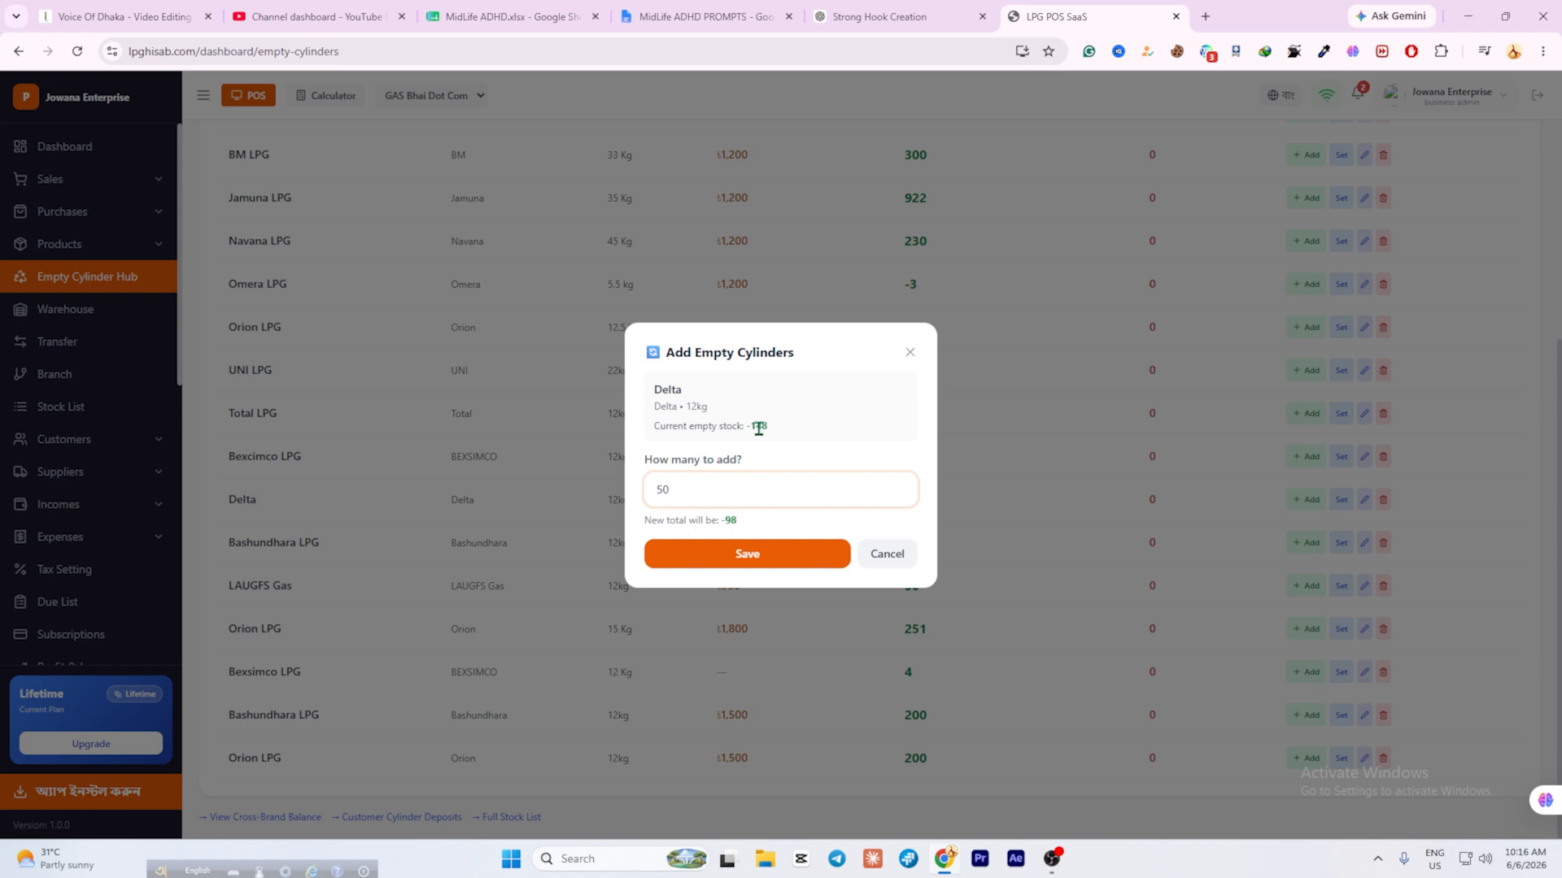
{"action": "left_click_drag", "start_coordinate": [686, 489], "coordinate": [632, 500]}
{"action": "type", "text": "200"}
{"action": "left_click", "coordinate": [721, 547]}
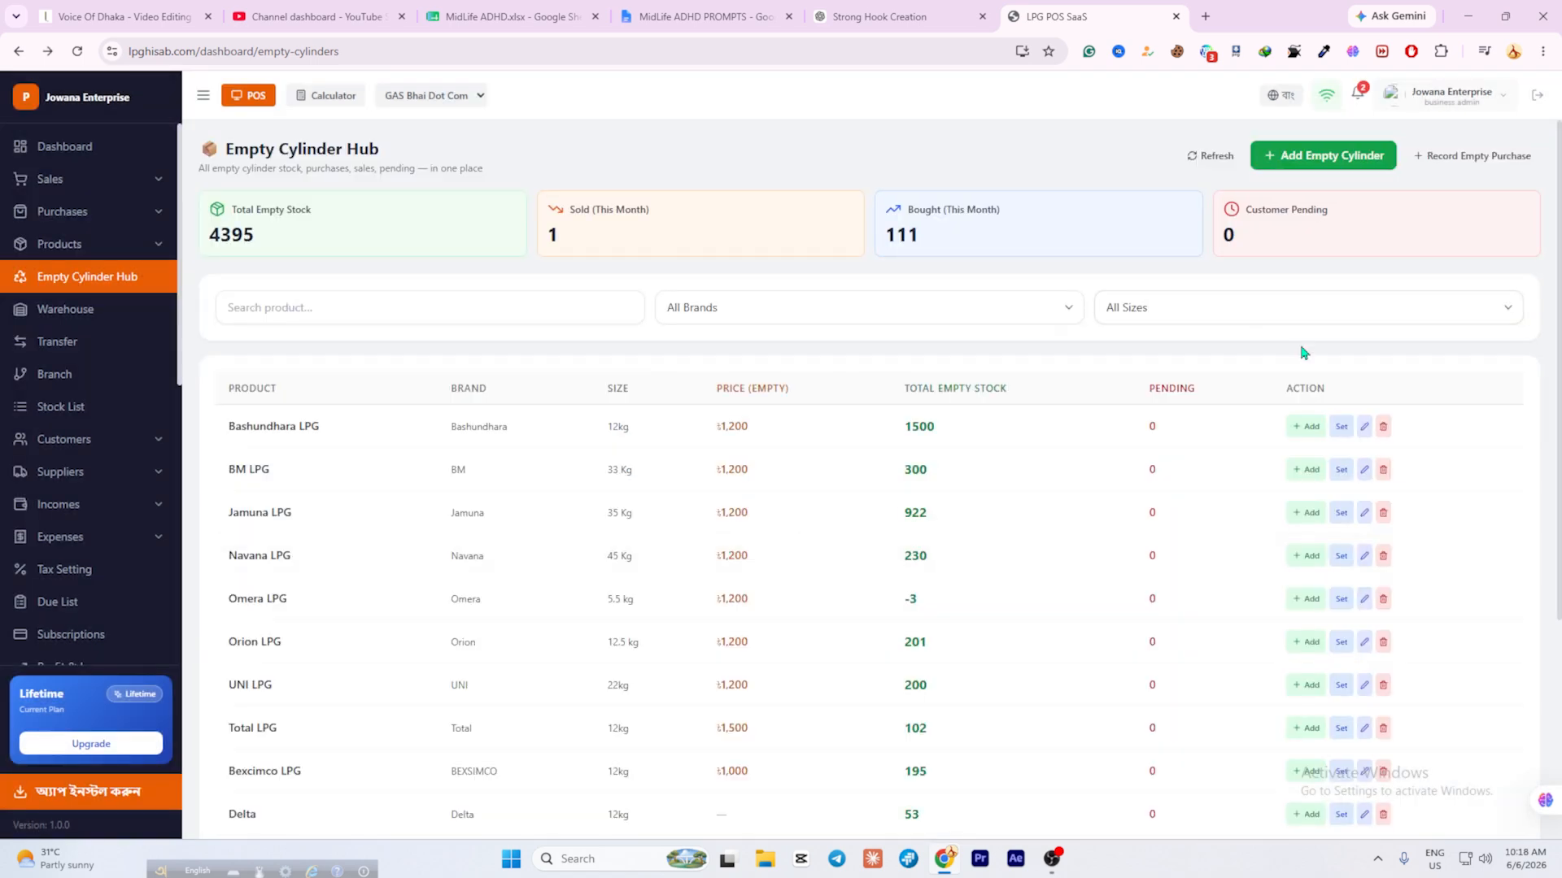
{"action": "scroll", "coordinate": [819, 513], "scroll_direction": "down", "scroll_amount": 4}
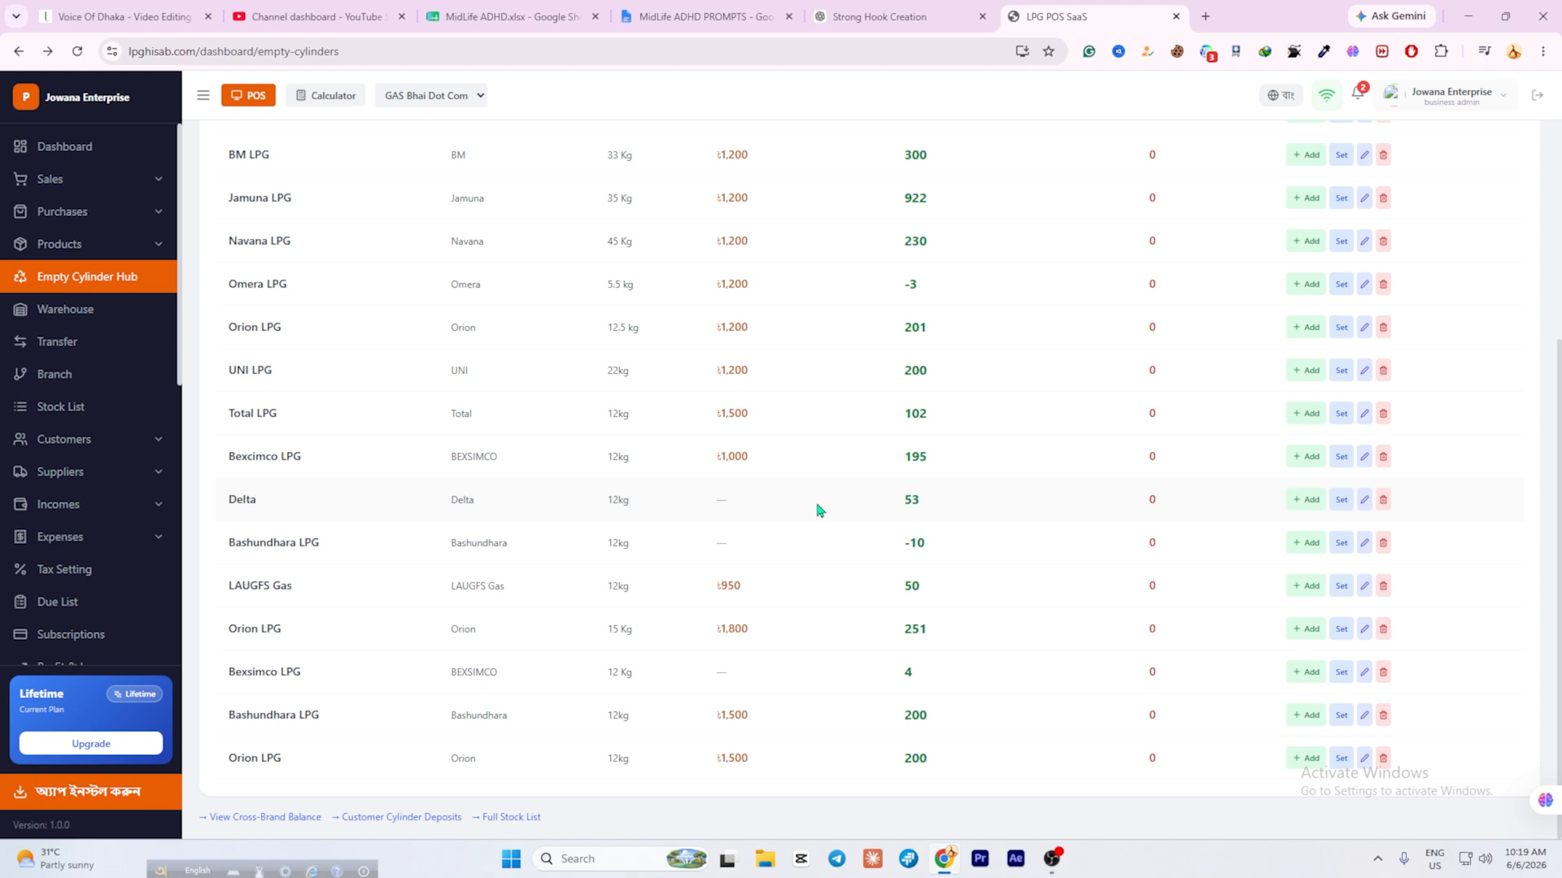
{"action": "scroll", "coordinate": [819, 510], "scroll_direction": "up", "scroll_amount": 4}
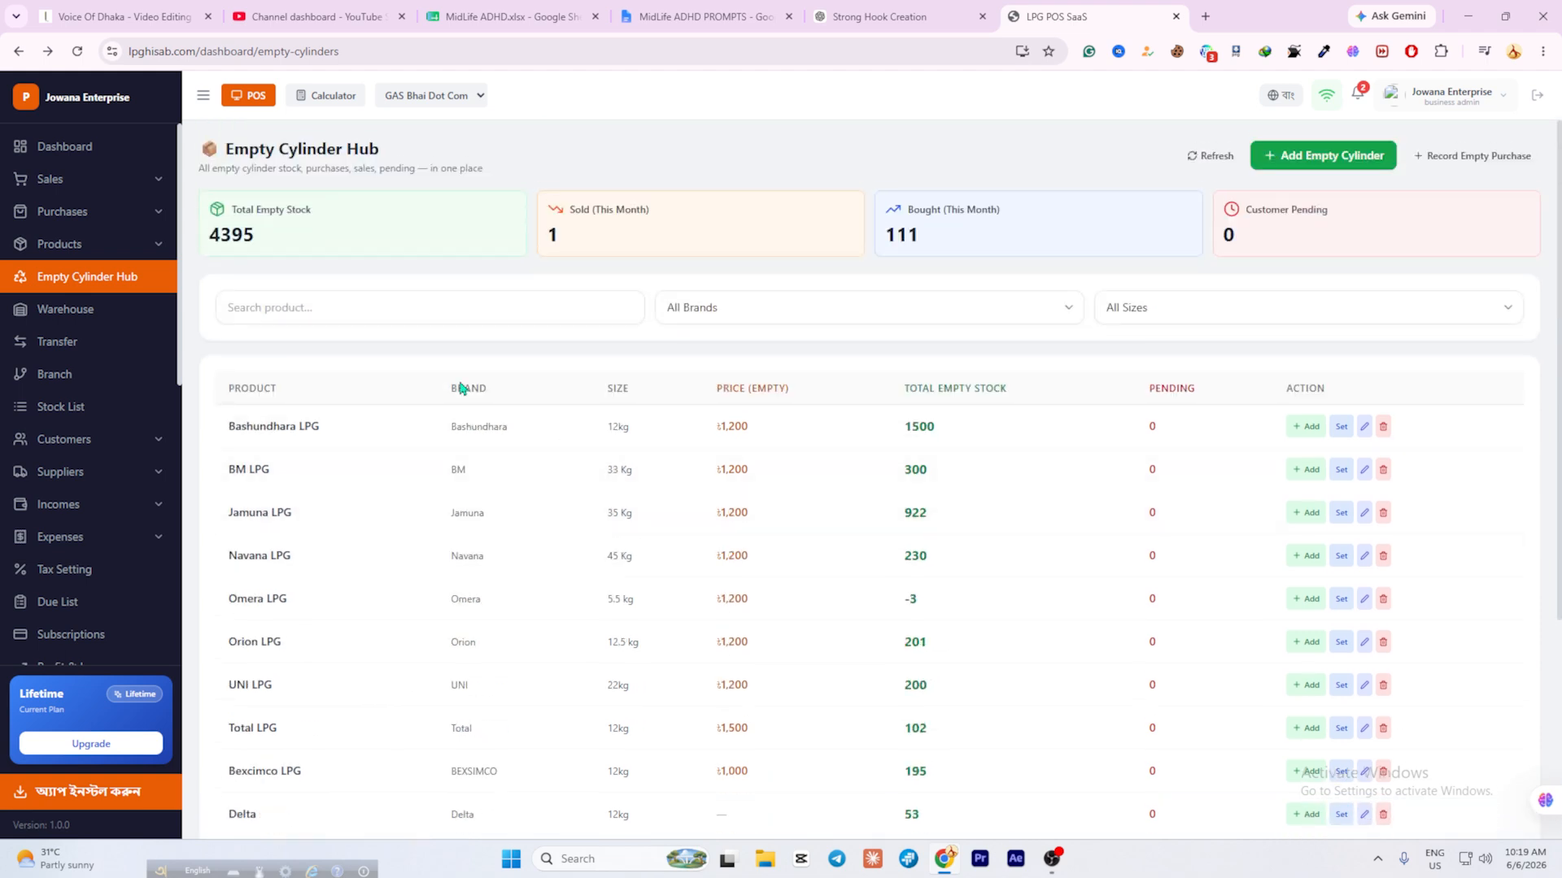
Go to the POS screen and put one Bexcimco LPG 12kg at ৳2,000 in the cart.
{"action": "left_click", "coordinate": [250, 95]}
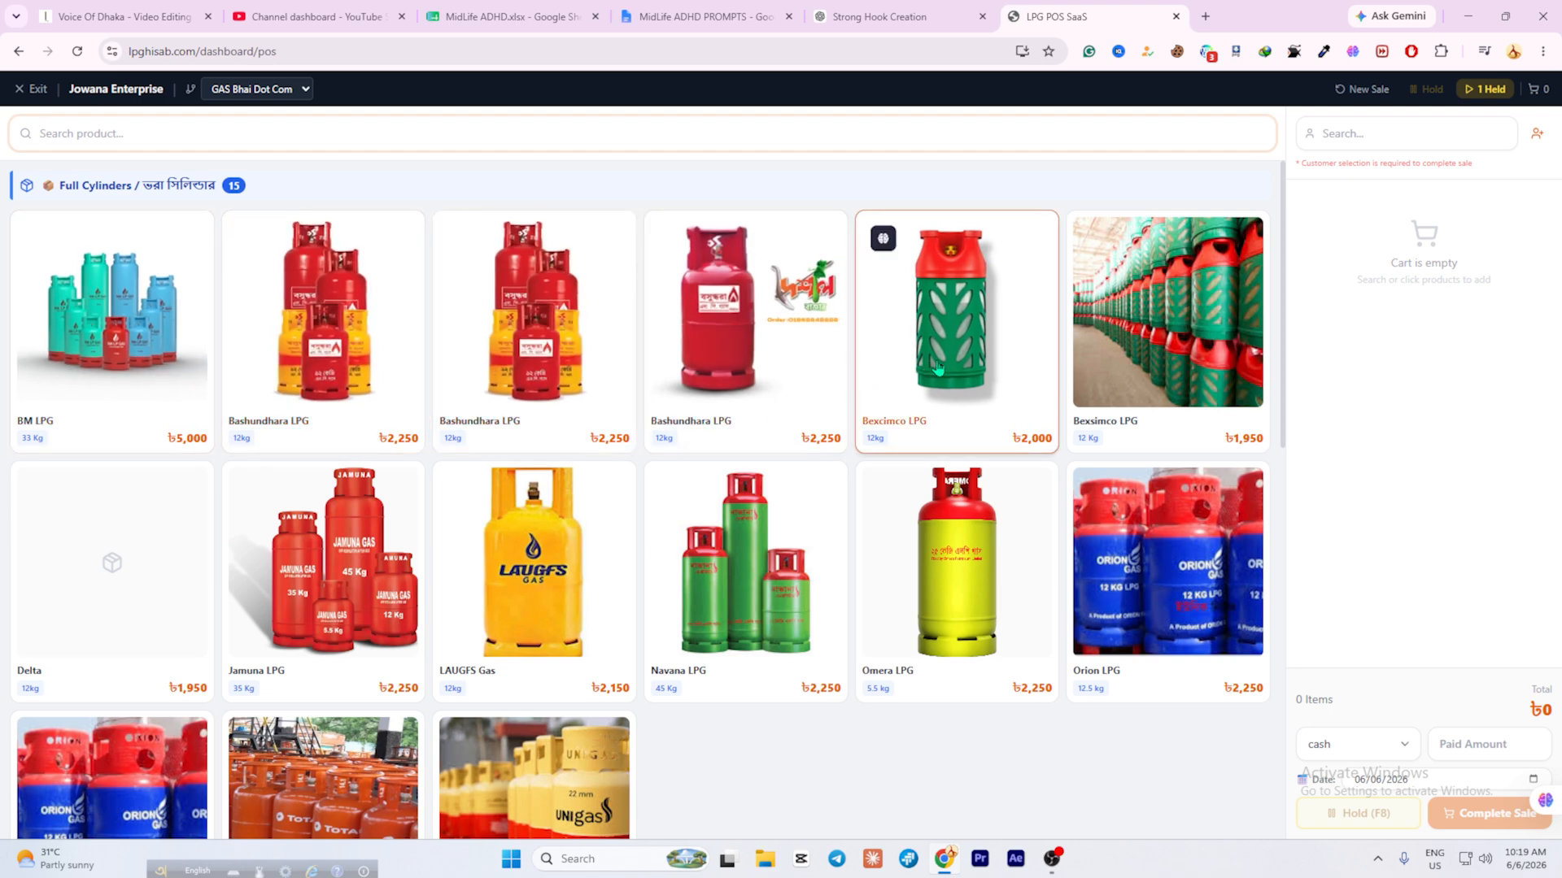
{"action": "scroll", "coordinate": [515, 508], "scroll_direction": "down", "scroll_amount": 4}
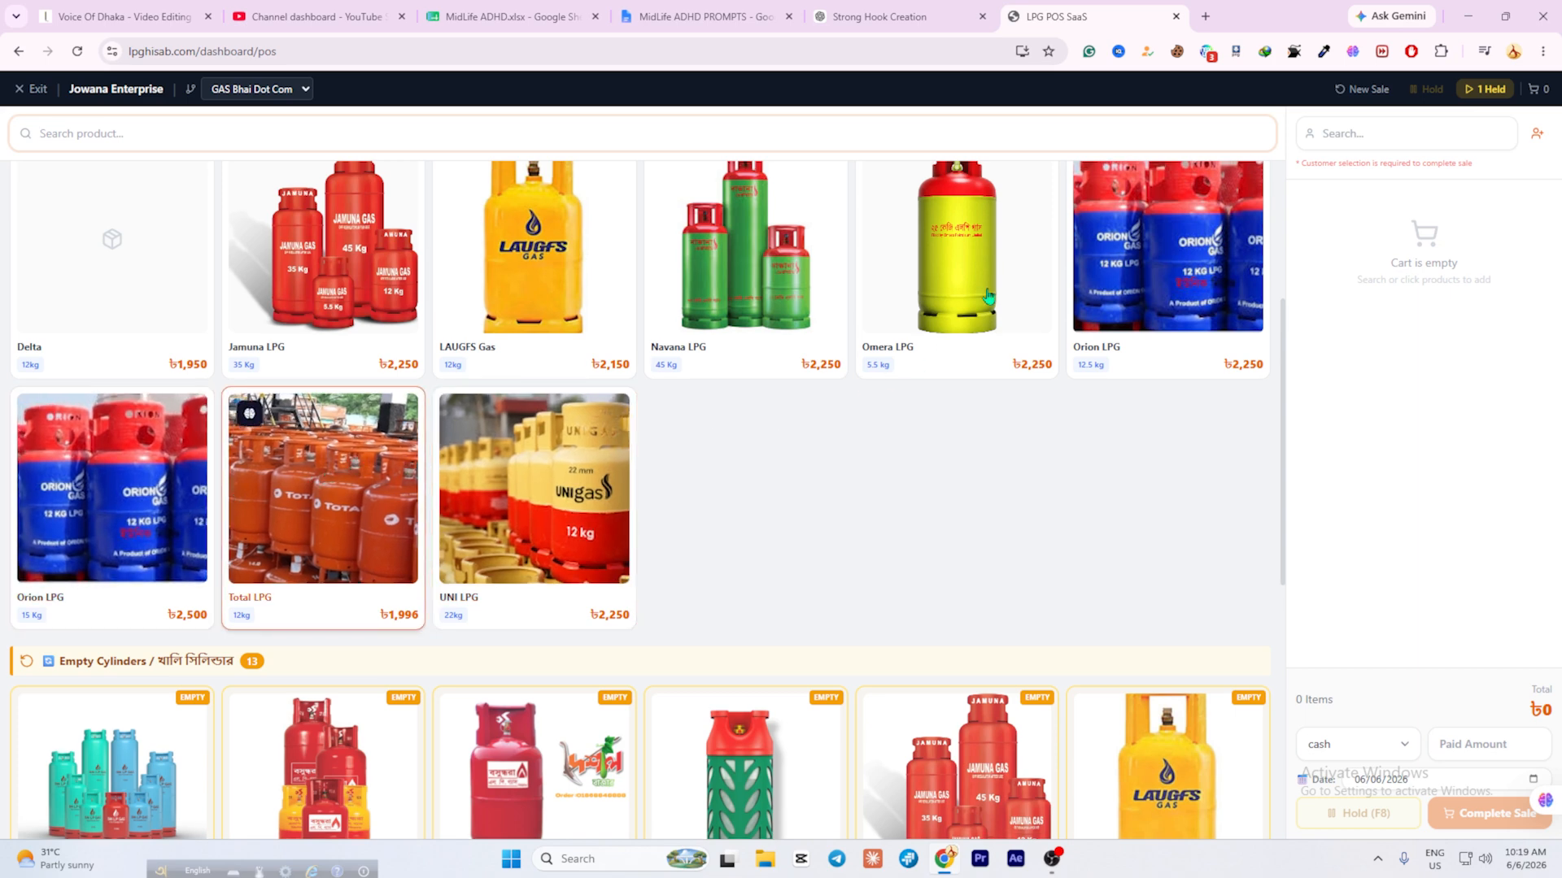
{"action": "scroll", "coordinate": [984, 307], "scroll_direction": "up", "scroll_amount": 4}
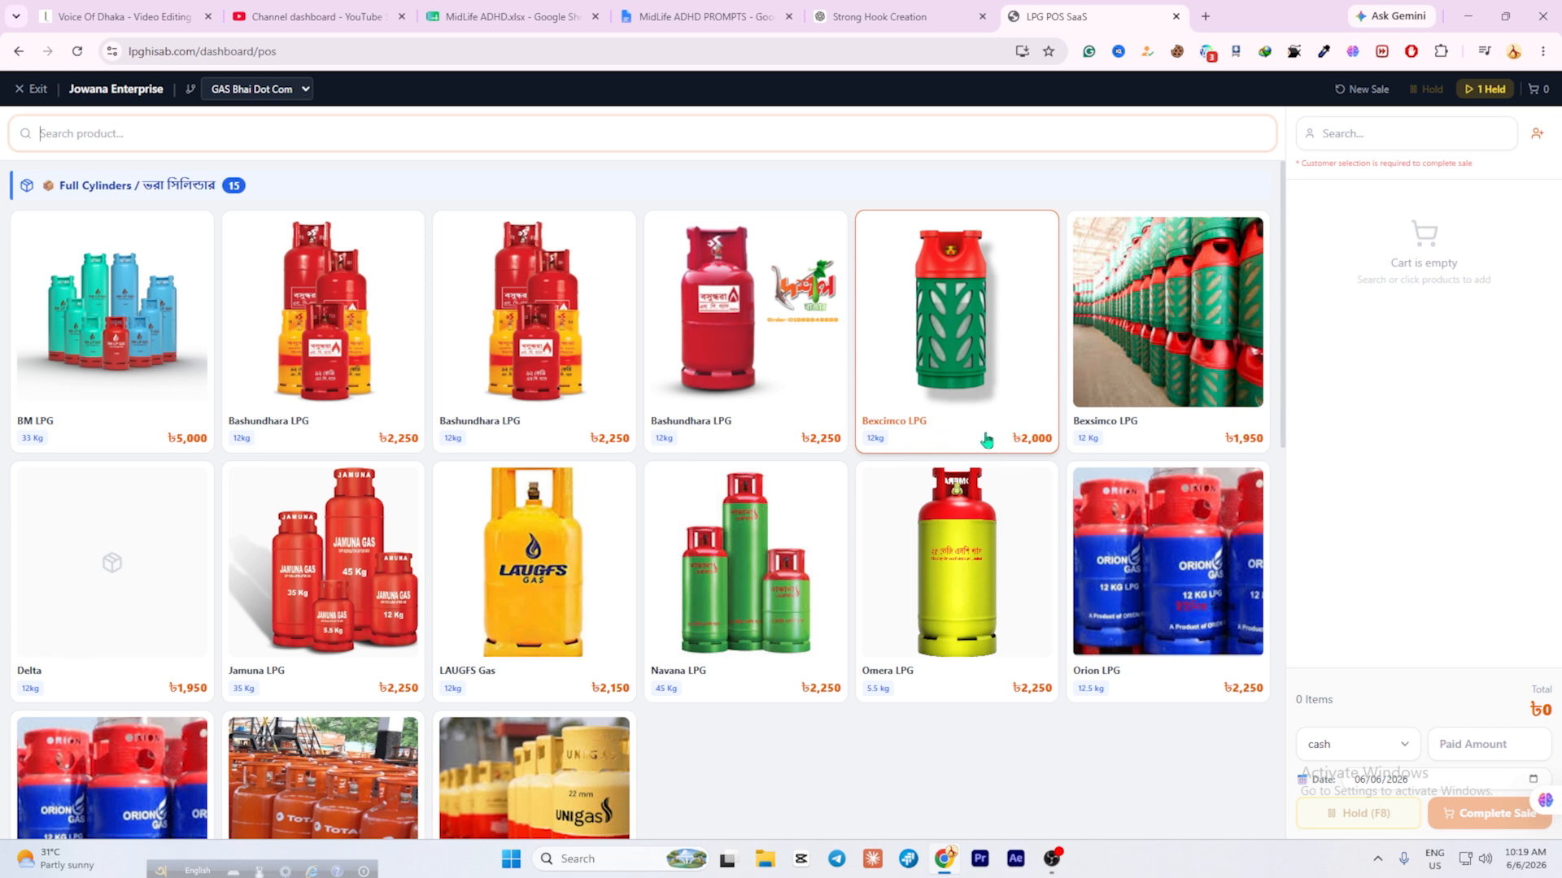
{"action": "left_click", "coordinate": [984, 362]}
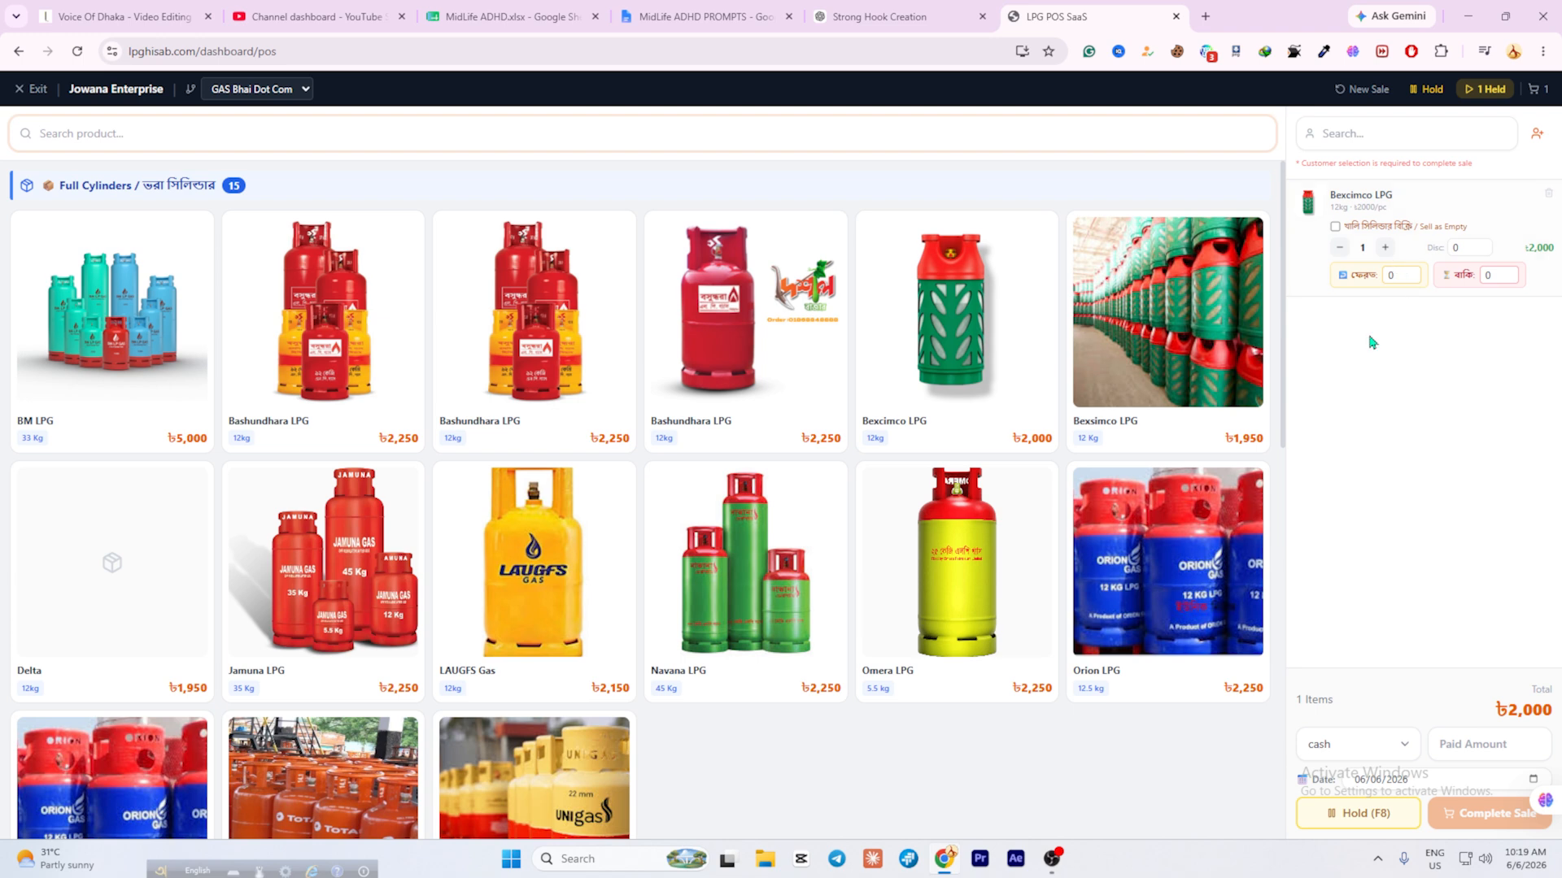
{"action": "left_click", "coordinate": [1536, 140]}
Quick-add a new customer with their name and phone number and attach them to the sale.
{"action": "type", "text": "poran"}
{"action": "left_click", "coordinate": [728, 491]}
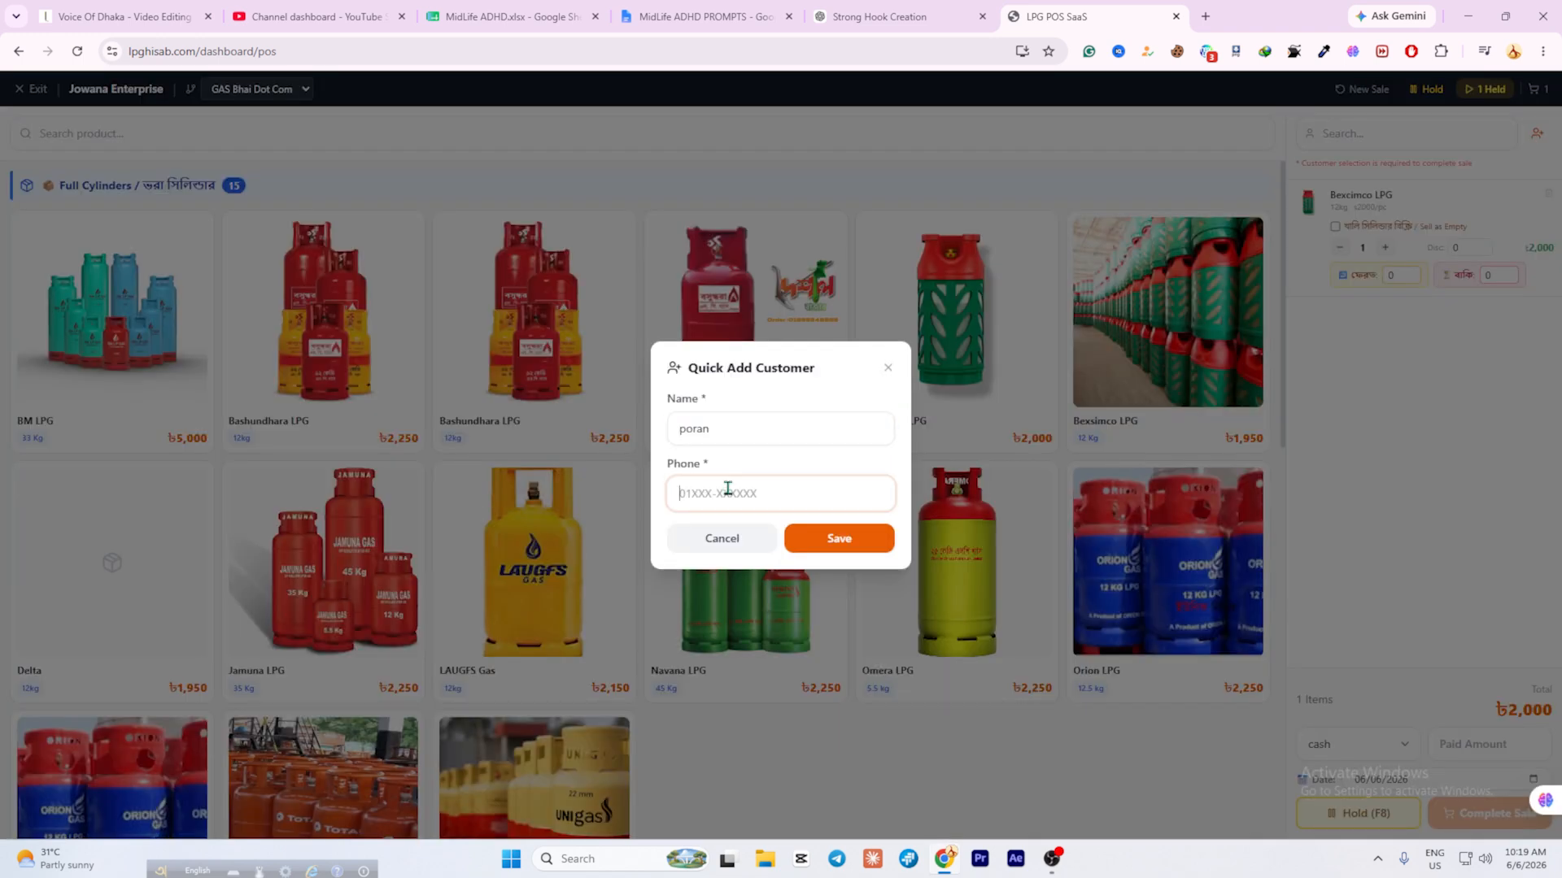
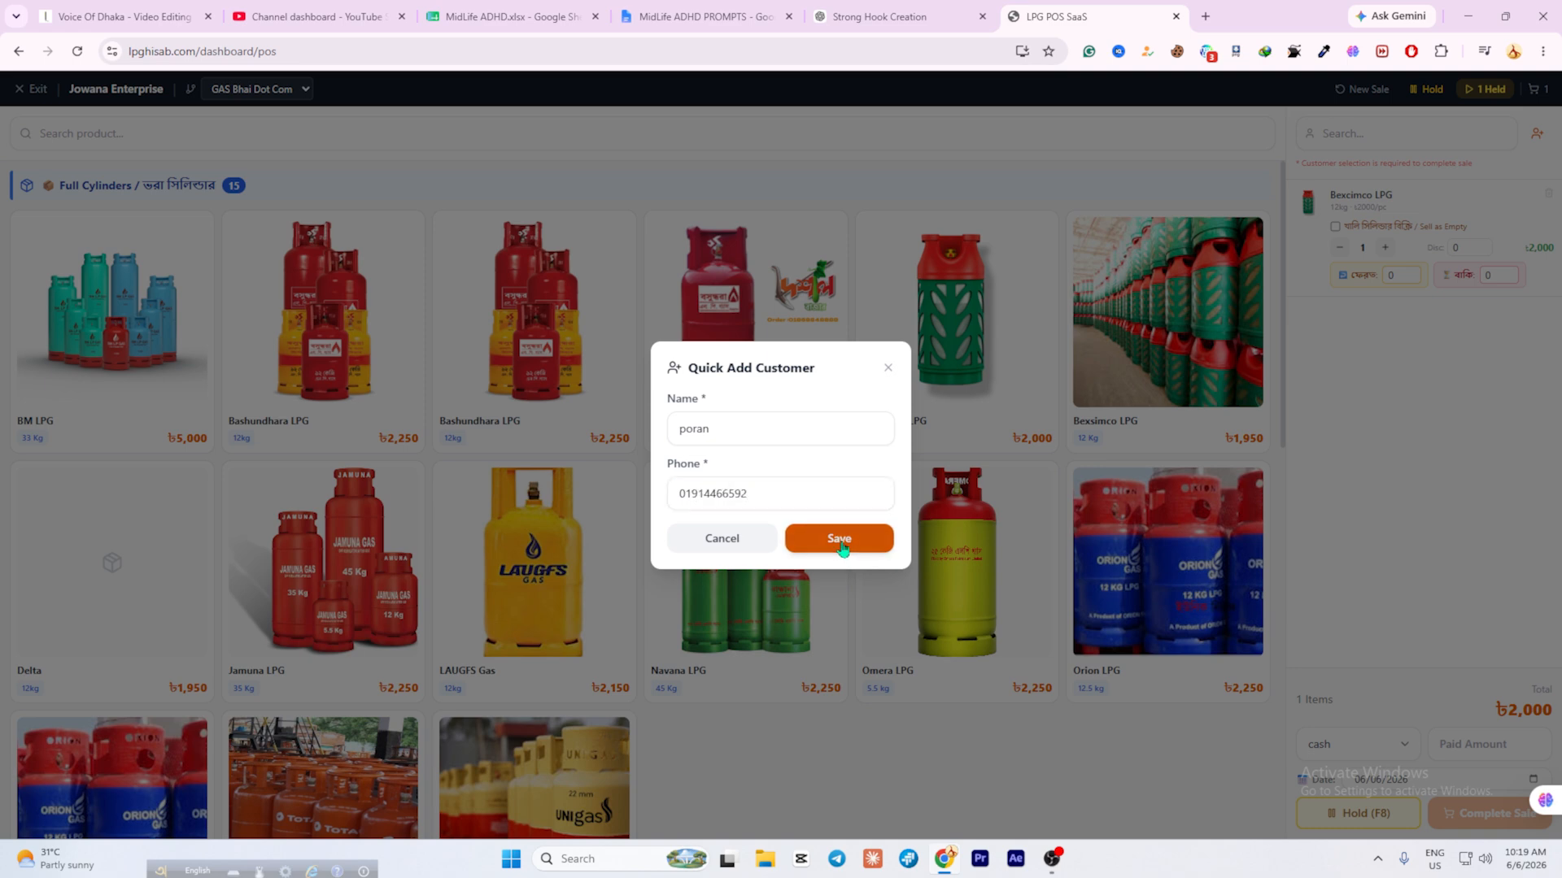
{"action": "left_click", "coordinate": [843, 547]}
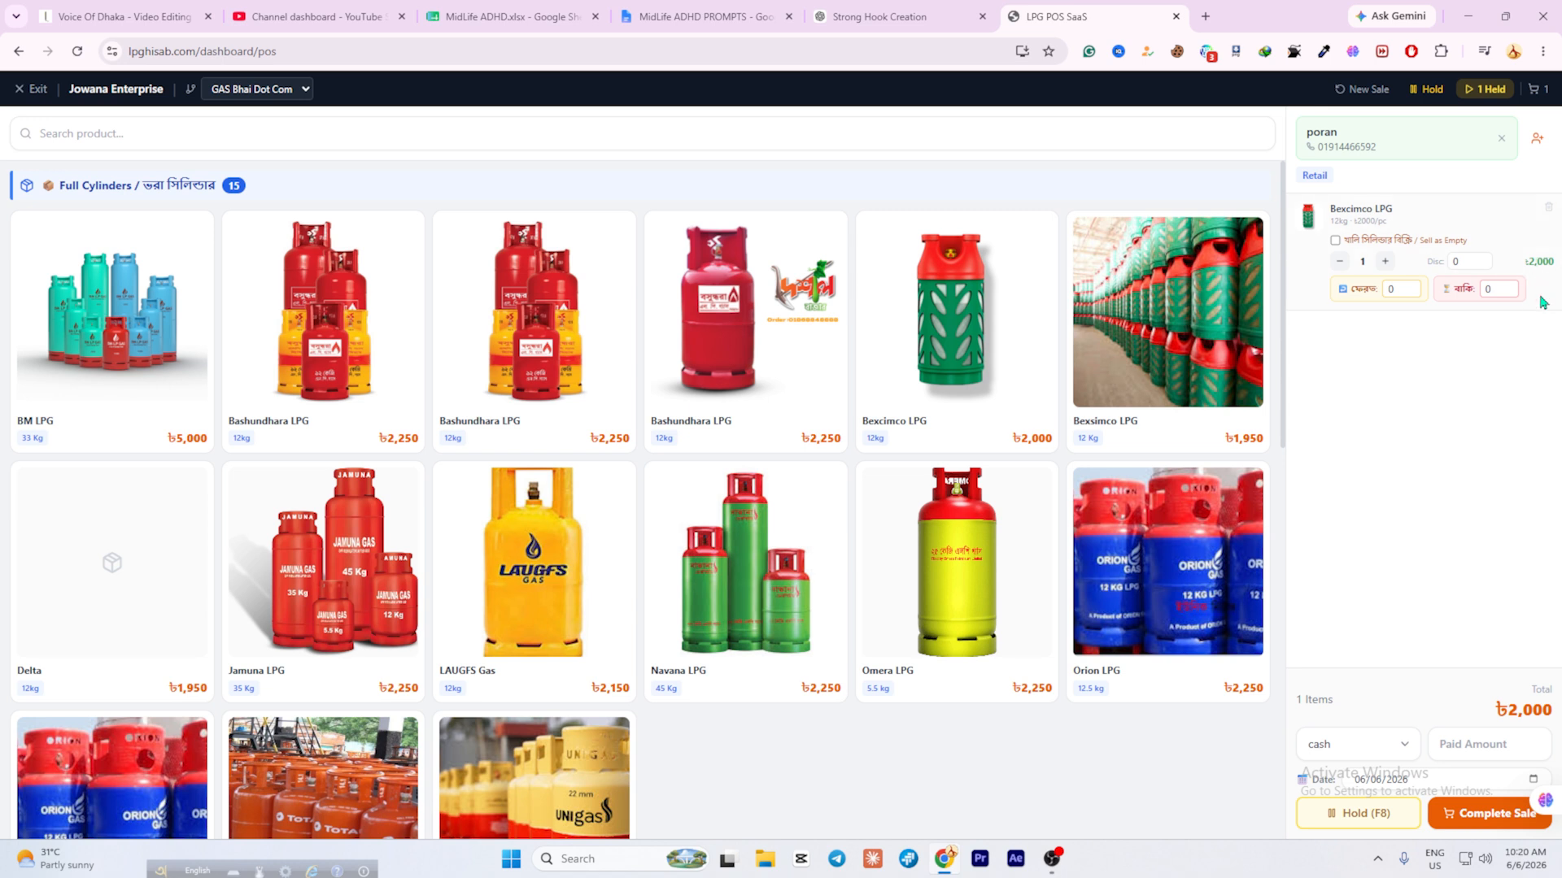
{"action": "left_click", "coordinate": [1336, 242]}
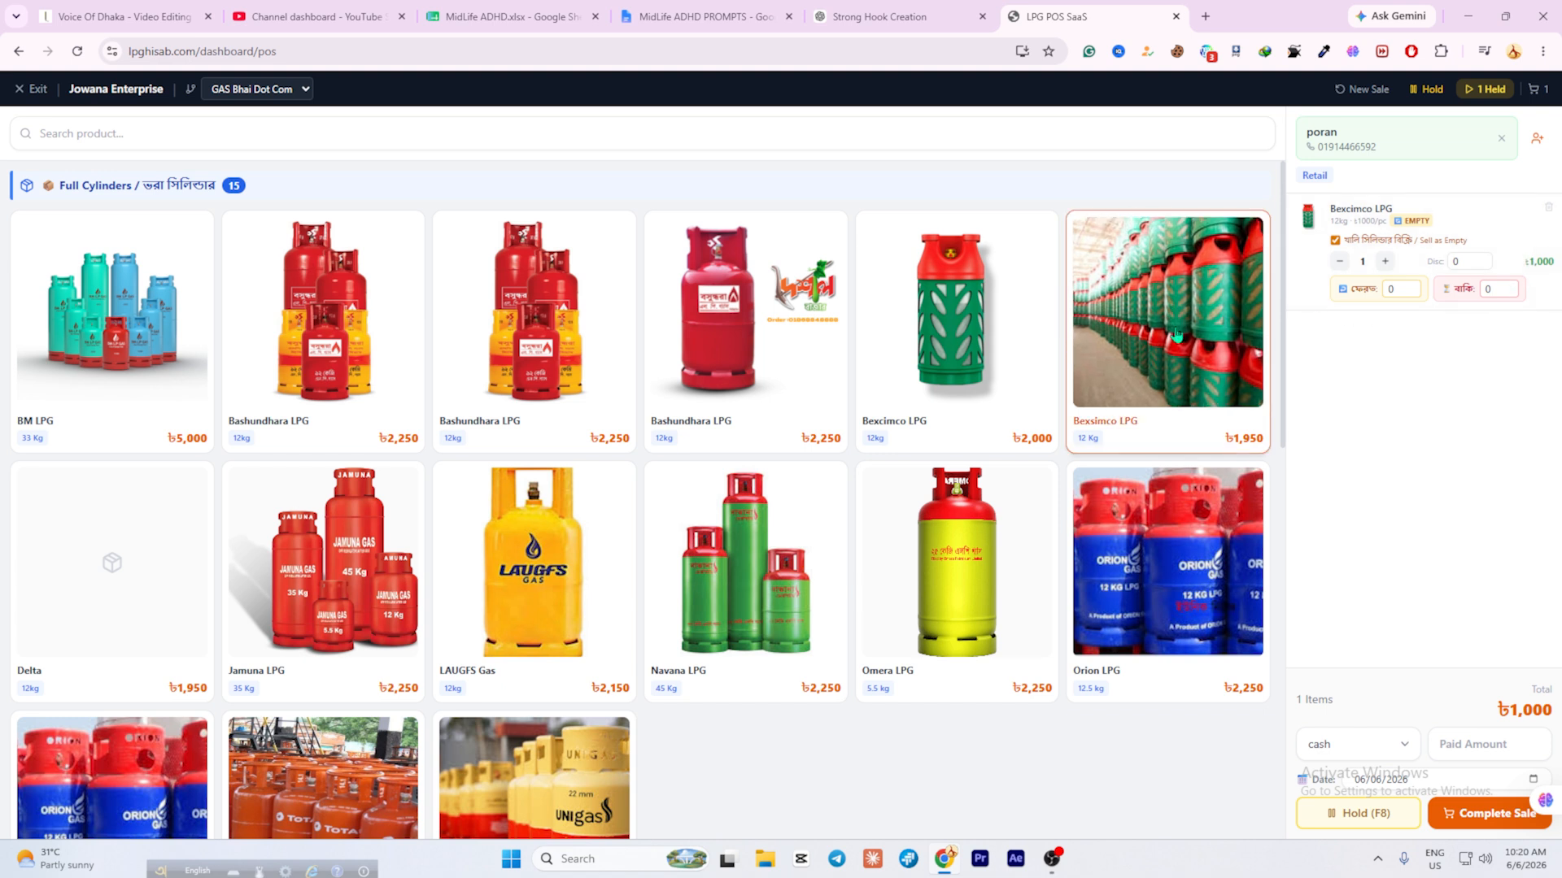
Enter a 1000 cash paid amount covering the ৳1,000 empty-cylinder total.
{"action": "left_click", "coordinate": [1460, 259]}
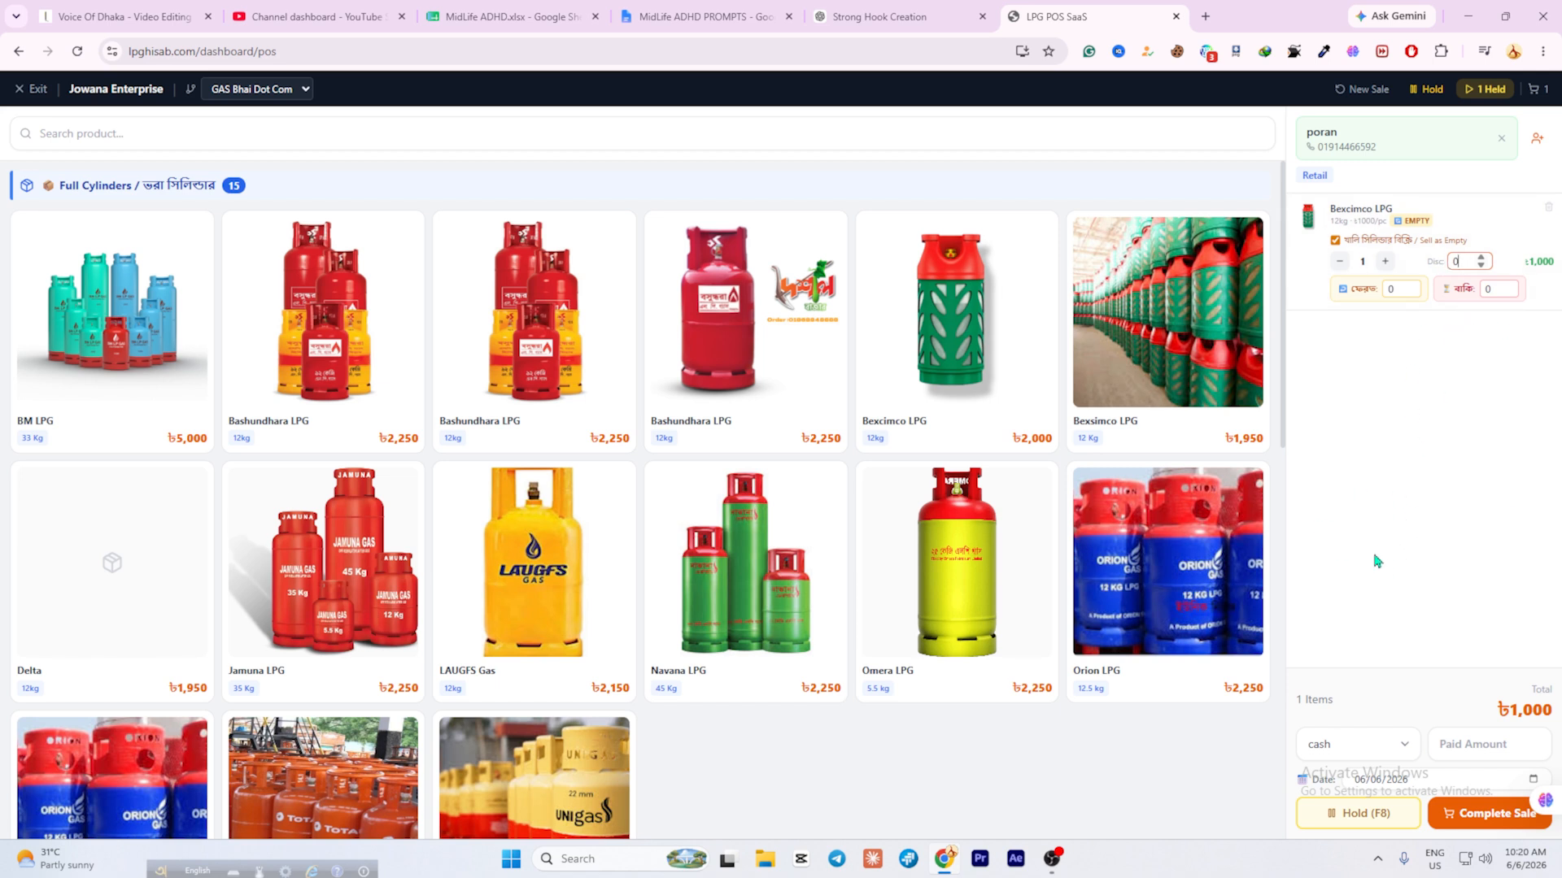
{"action": "double_click", "coordinate": [1513, 709]}
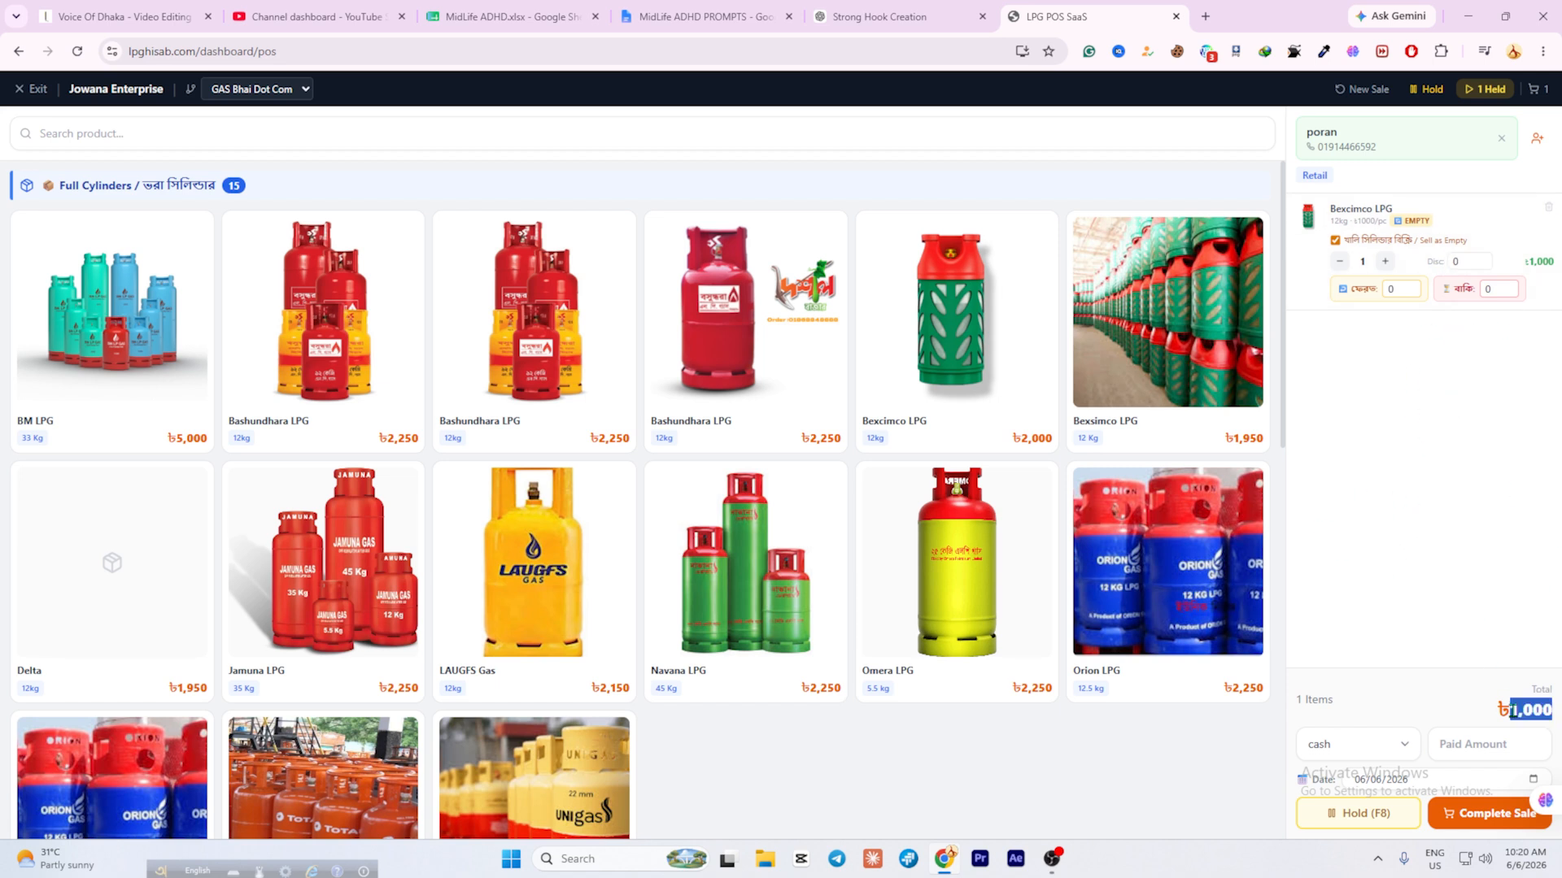
{"action": "left_click", "coordinate": [1438, 707]}
{"action": "left_click", "coordinate": [1480, 744]}
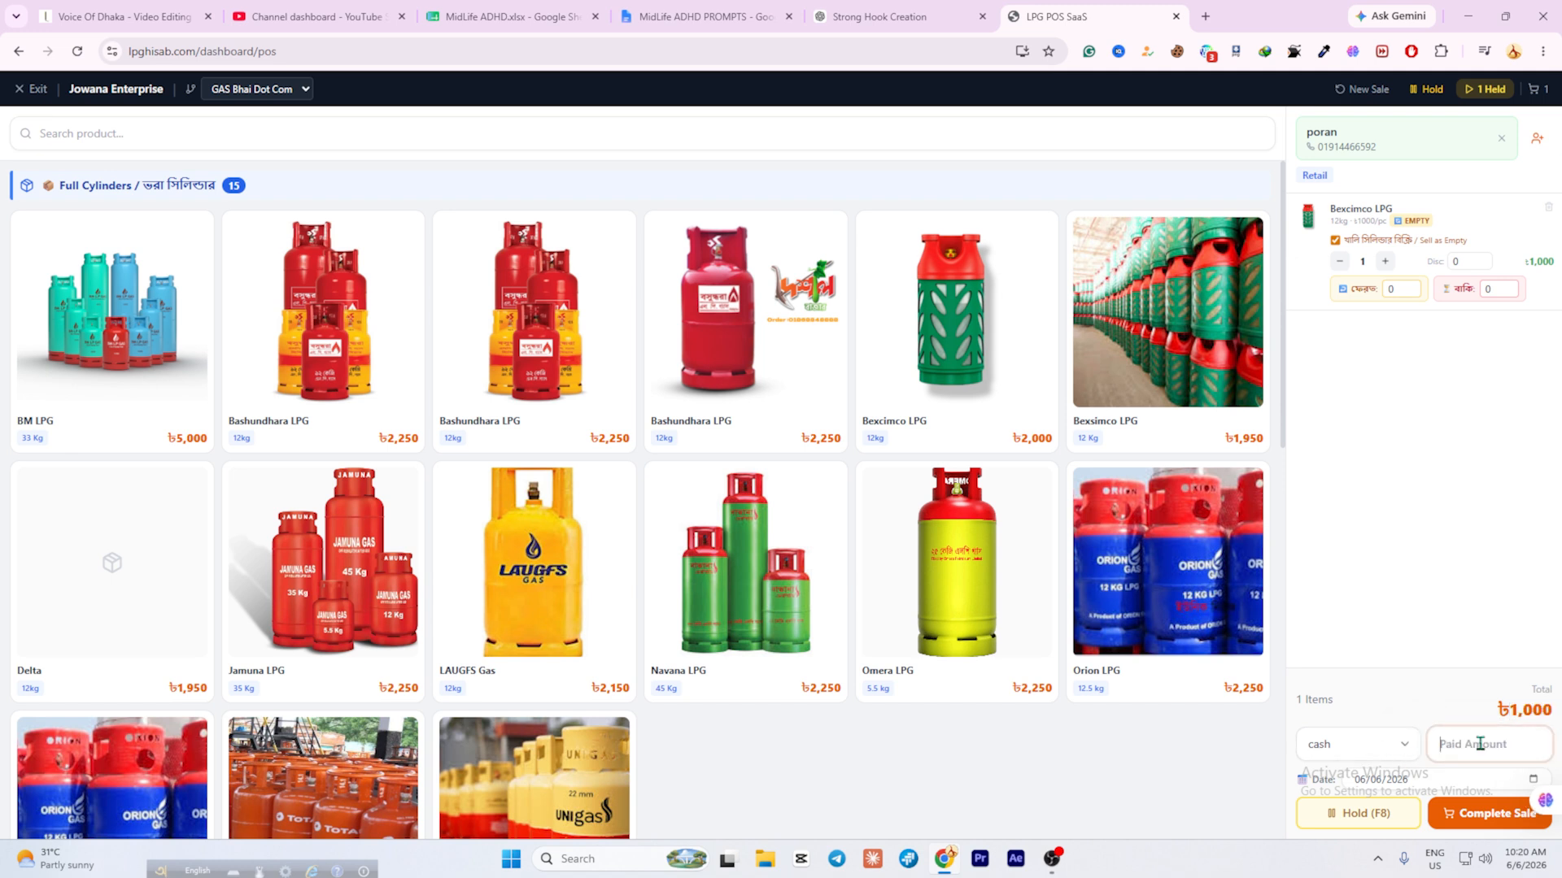
{"action": "type", "text": "1000"}
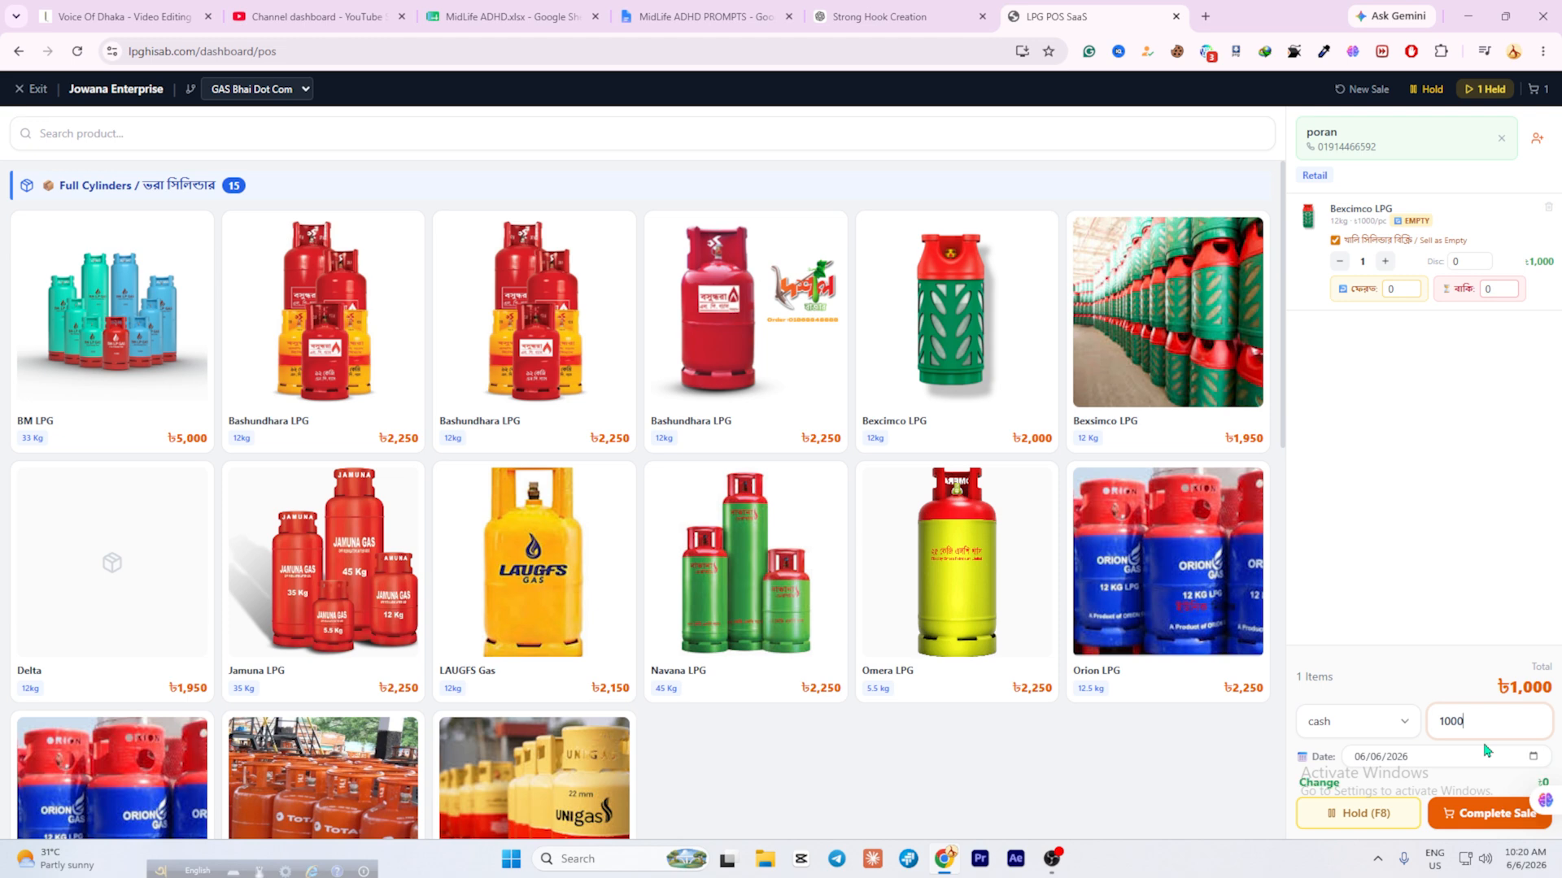
Complete the Bexcimco empty sale, then choose New Sale in the Sale Complete dialog.
{"action": "left_click", "coordinate": [1473, 821]}
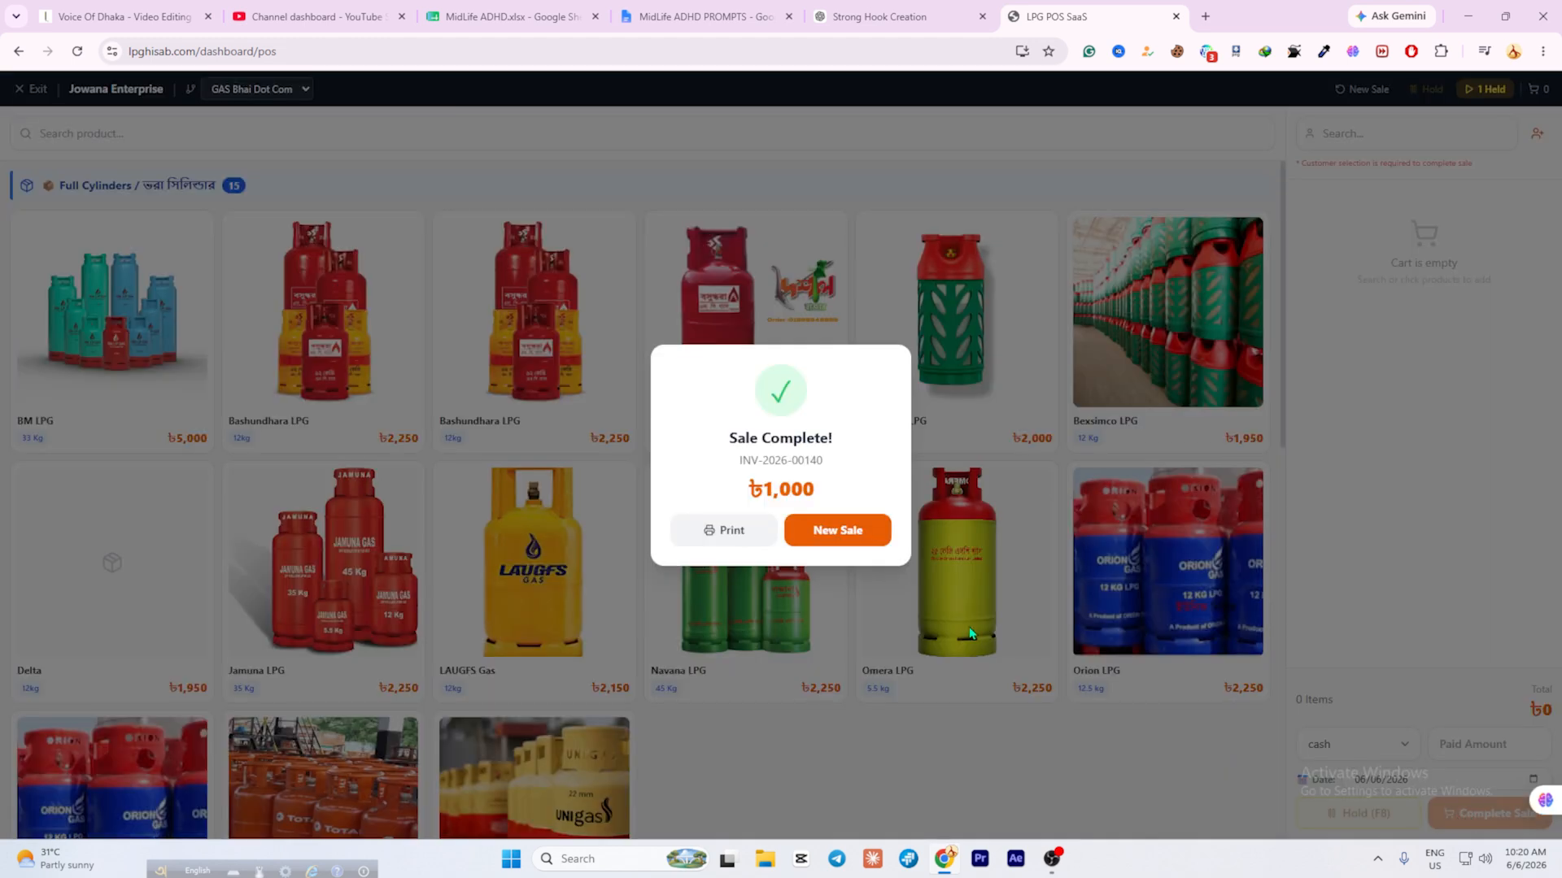
{"action": "left_click", "coordinate": [831, 532]}
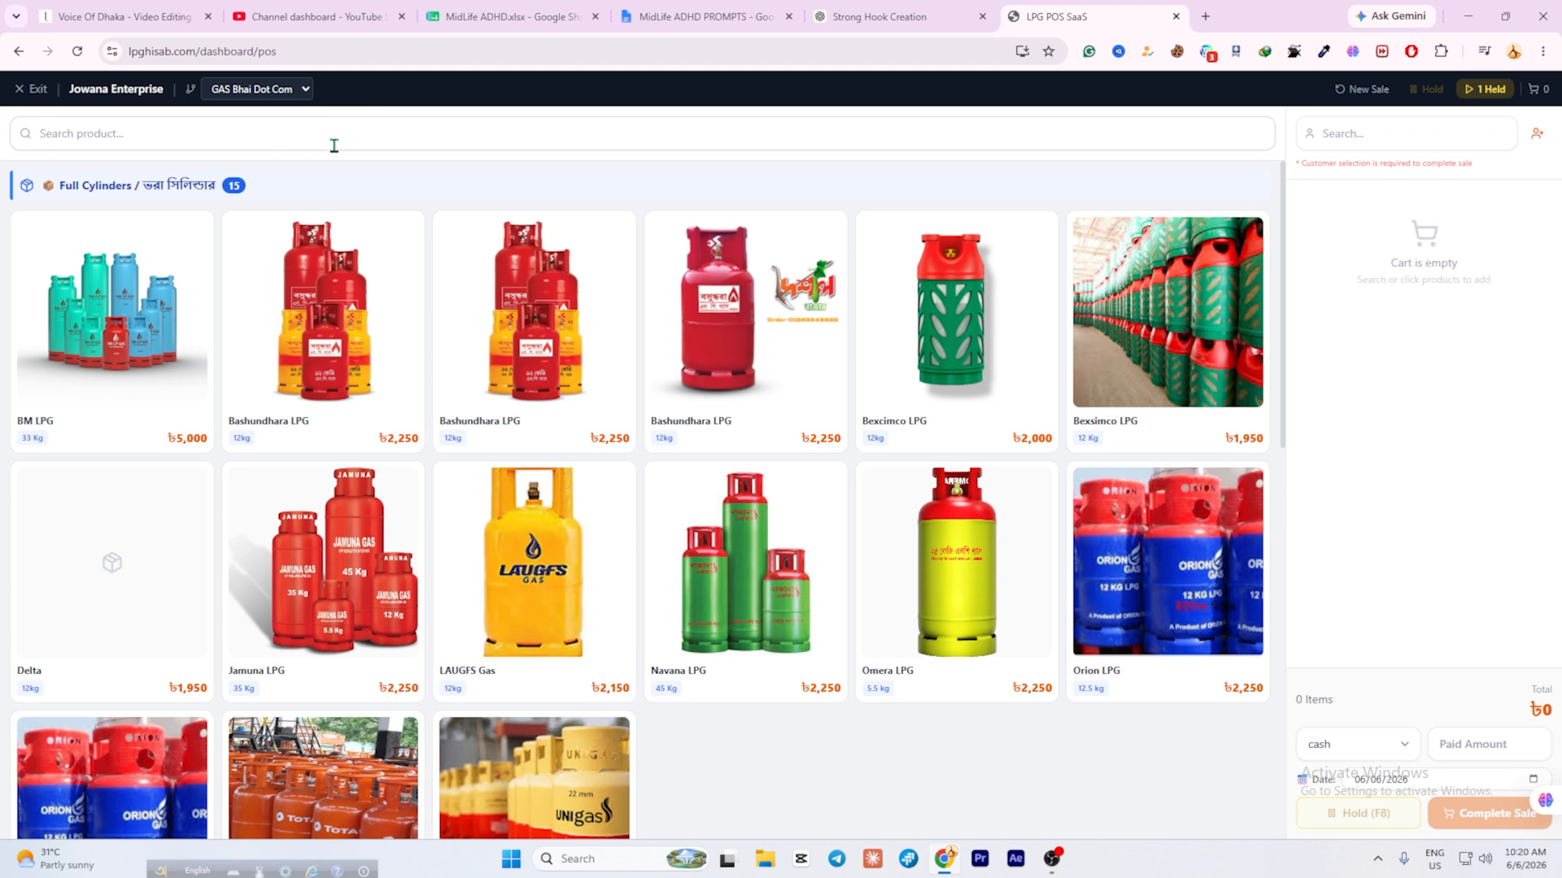
Exit POS to the dashboard and reopen the Empty Cylinder Hub, now showing Bexcimco at 194.
{"action": "left_click", "coordinate": [18, 51]}
{"action": "left_click", "coordinate": [54, 277]}
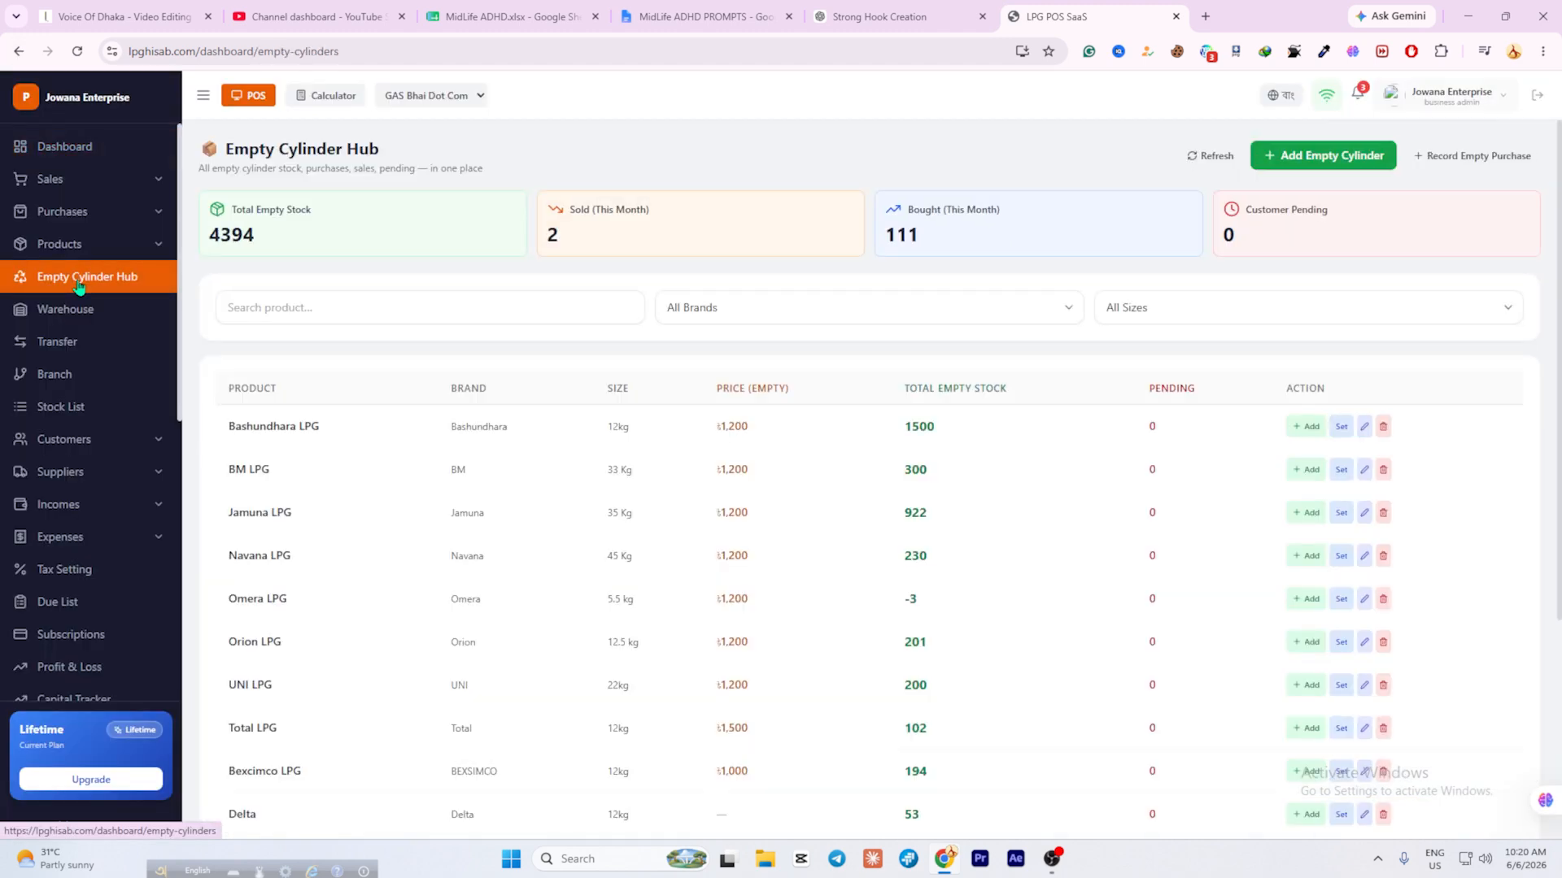